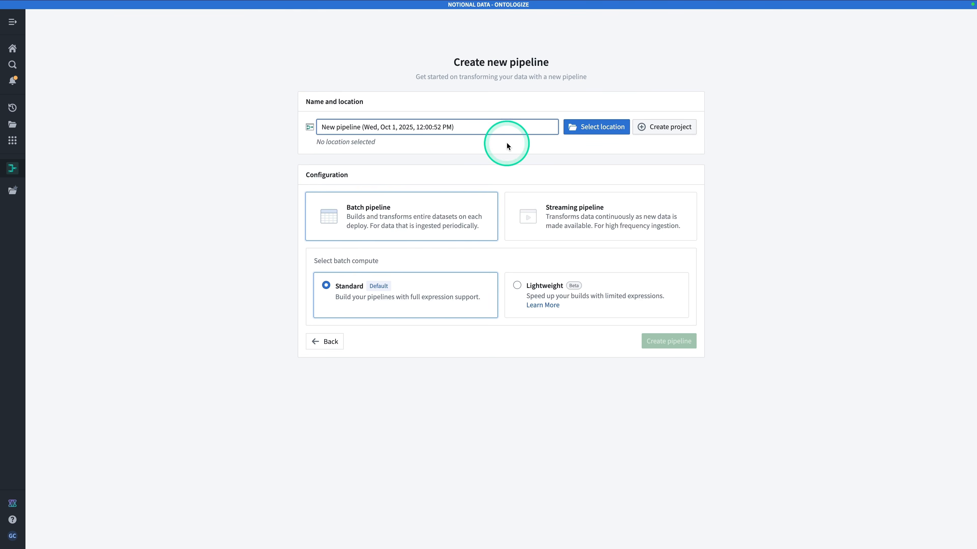
- Name the new pipeline "Image Embeddings", prefixed with the creator's first name in square brackets
triple_click(488, 126)
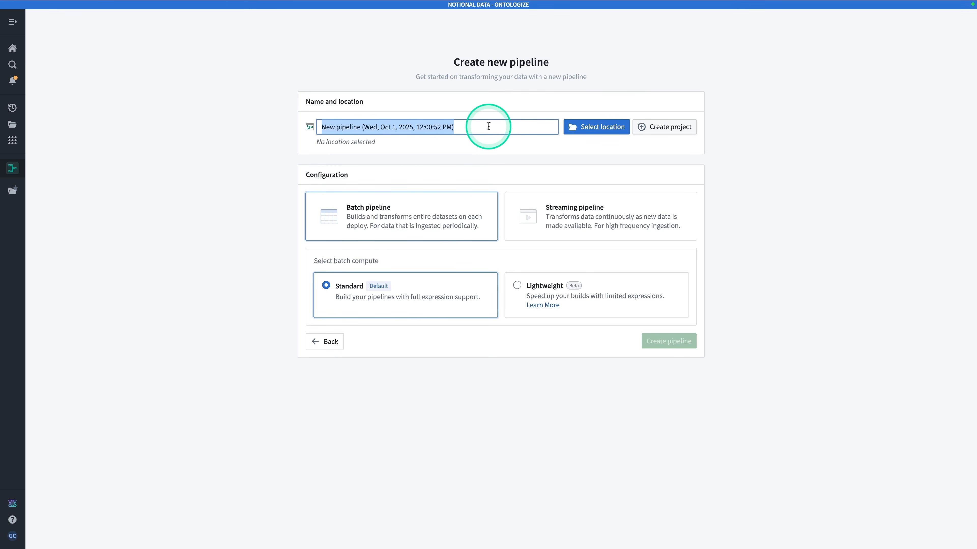
key("BackSpace")
type("[Gena] Sample")
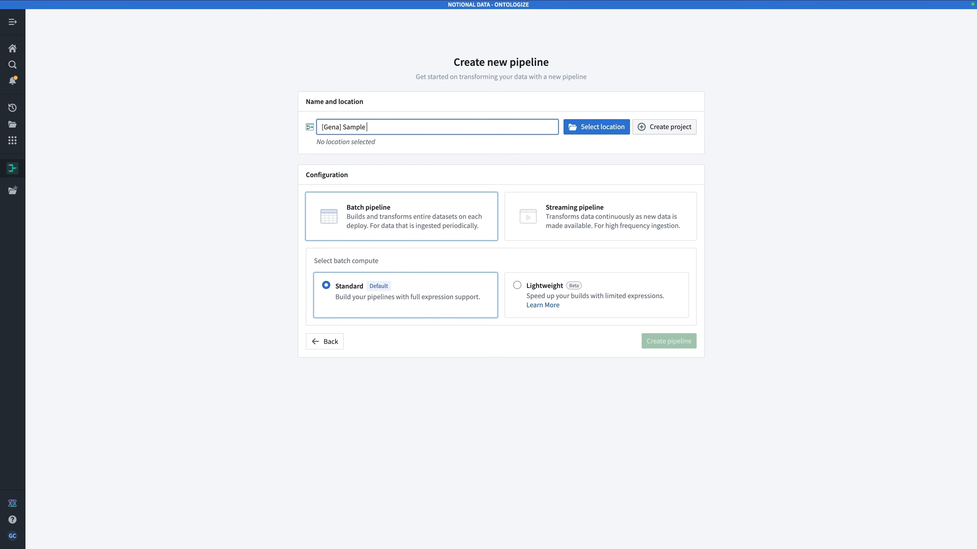
key("BackSpace")
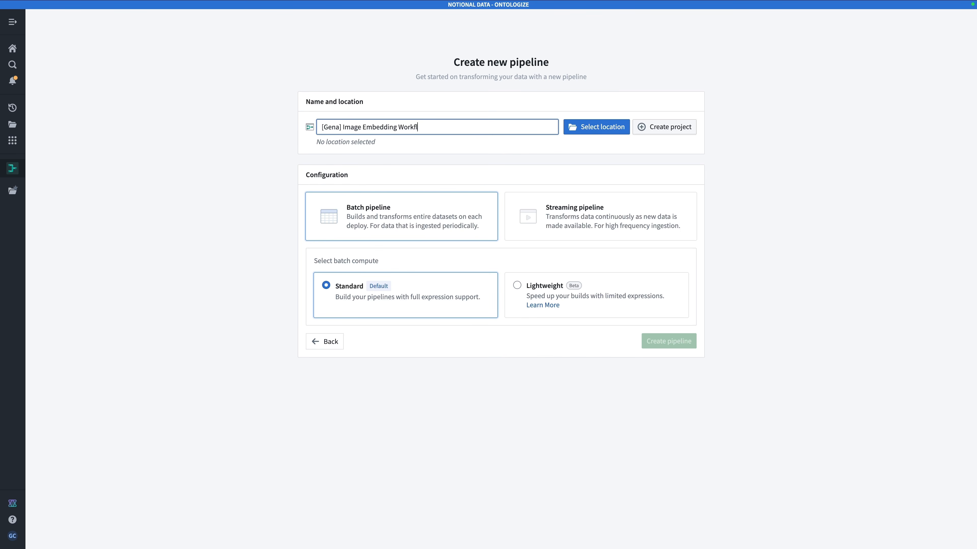
key("BackSpace")
key("BackSpace")
key("BackSpace")
key("BackSpace")
key("BackSpace")
key("BackSpace")
type("s")
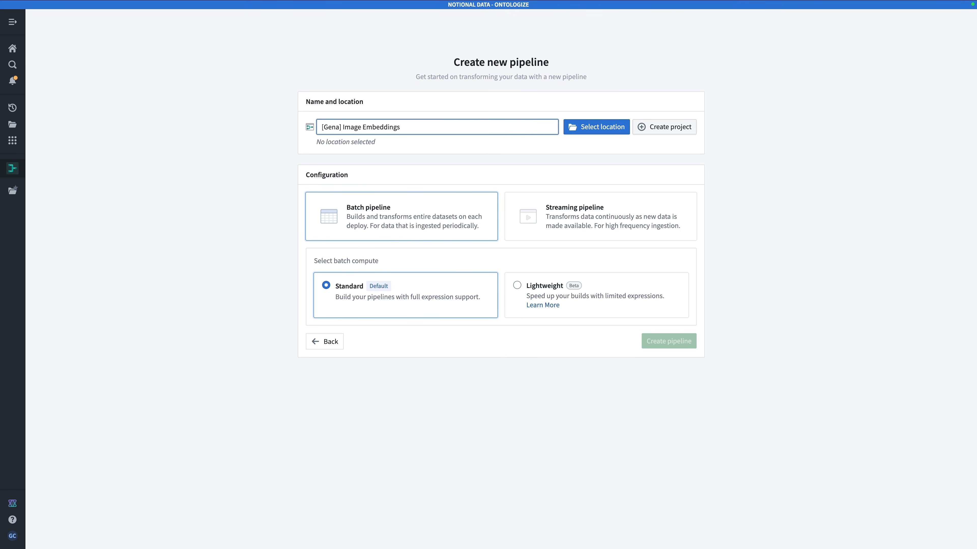
- Set the pipeline's location to the Palantir Learning Project and create it as a batch pipeline with standard compute
left_click(593, 132)
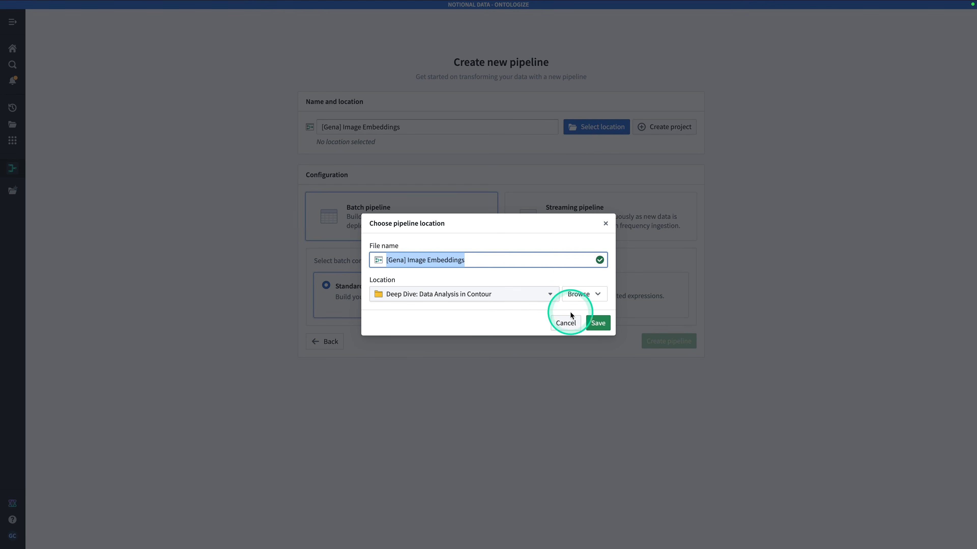
left_click(581, 297)
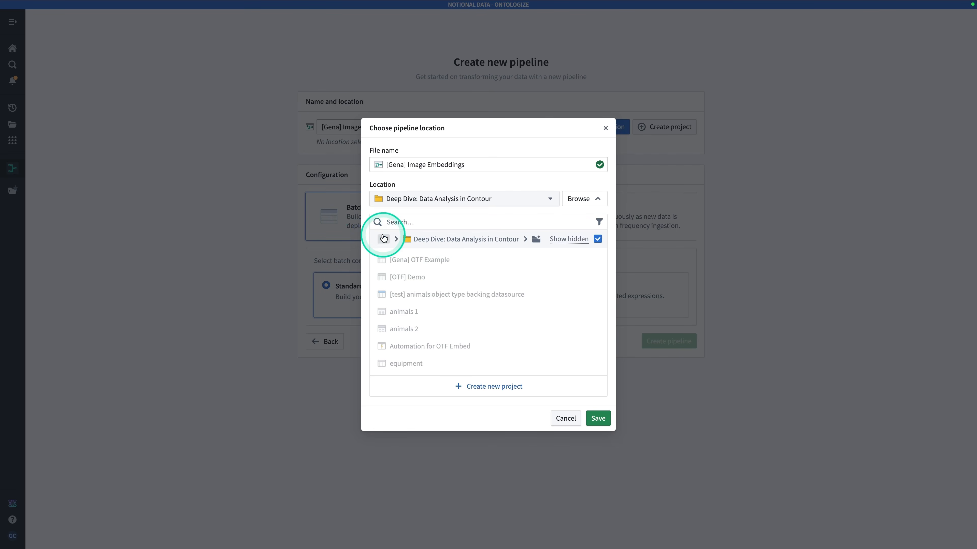
mouse_move(384, 239)
left_click(419, 261)
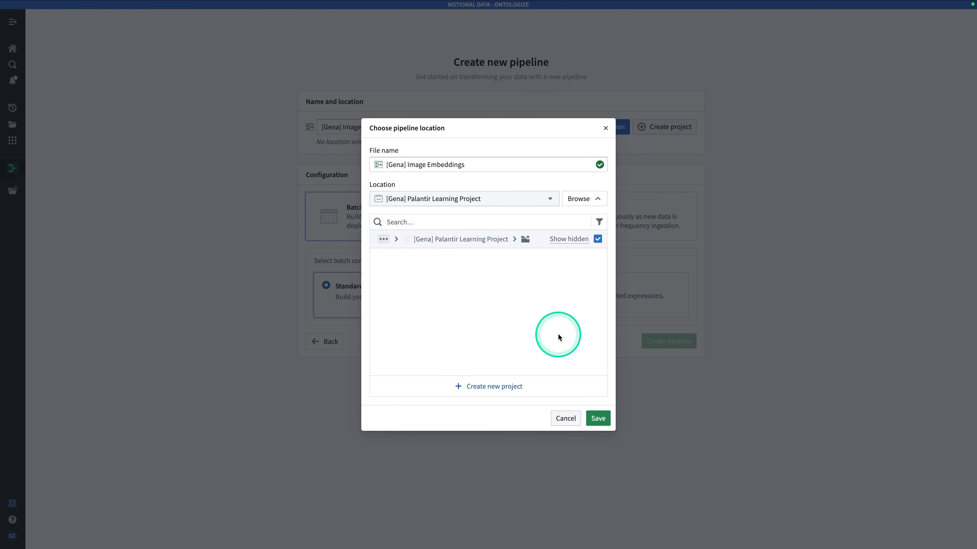
left_click(604, 425)
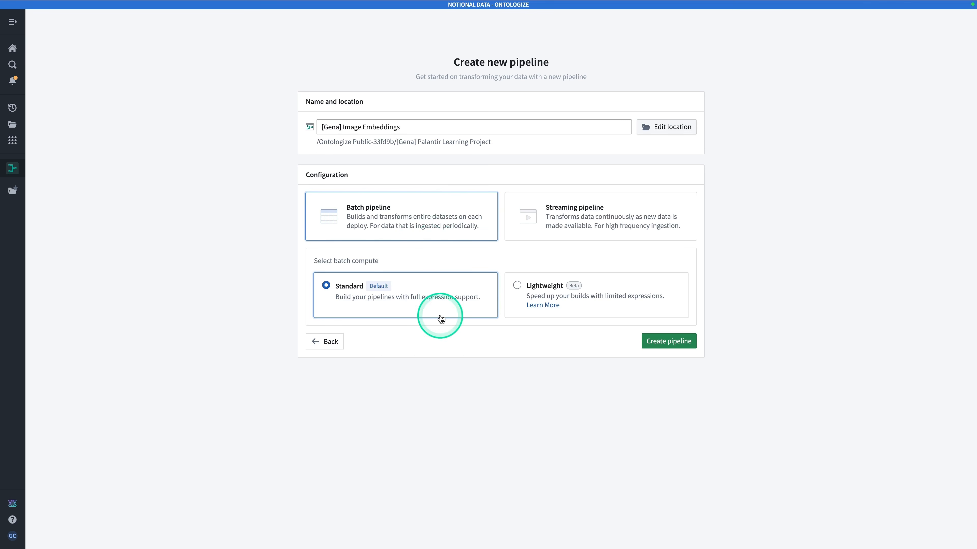
left_click(668, 343)
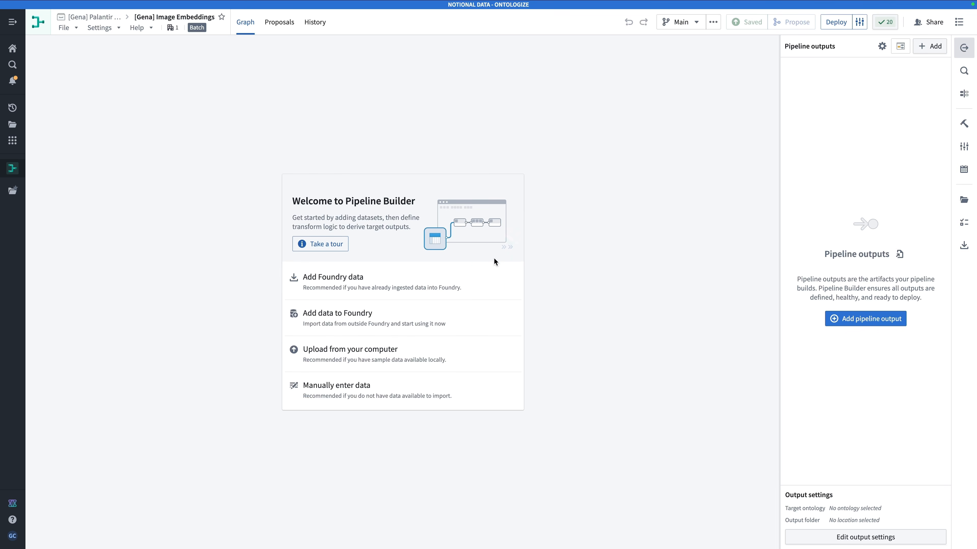
- Upload all JPEG images from the Pets 1 folder in Downloads to a new media set with transactionless write mode
left_click(457, 358)
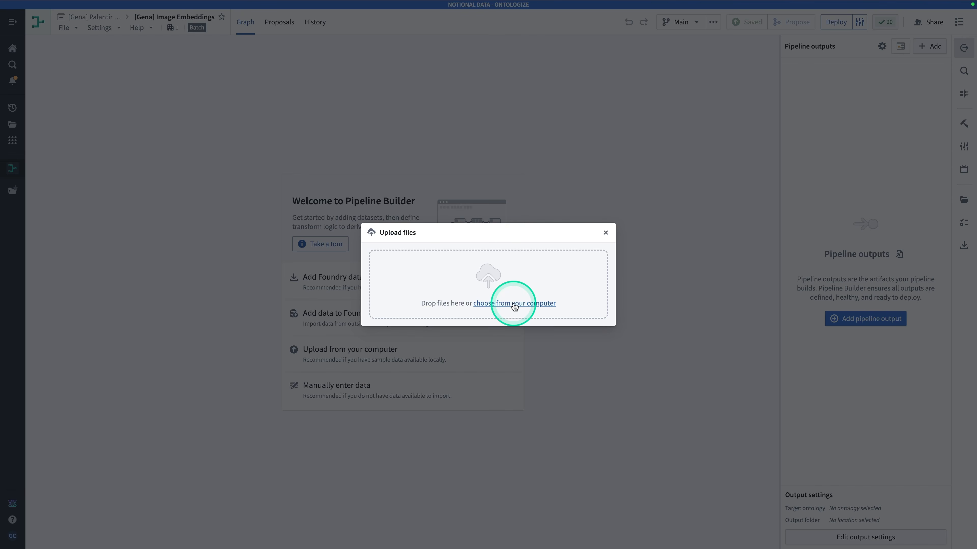
left_click(515, 306)
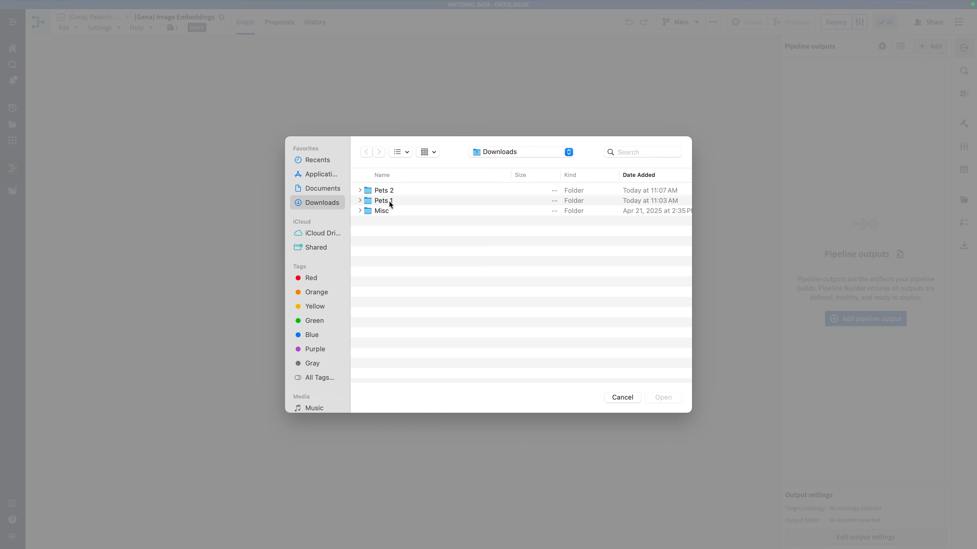
left_click(390, 204)
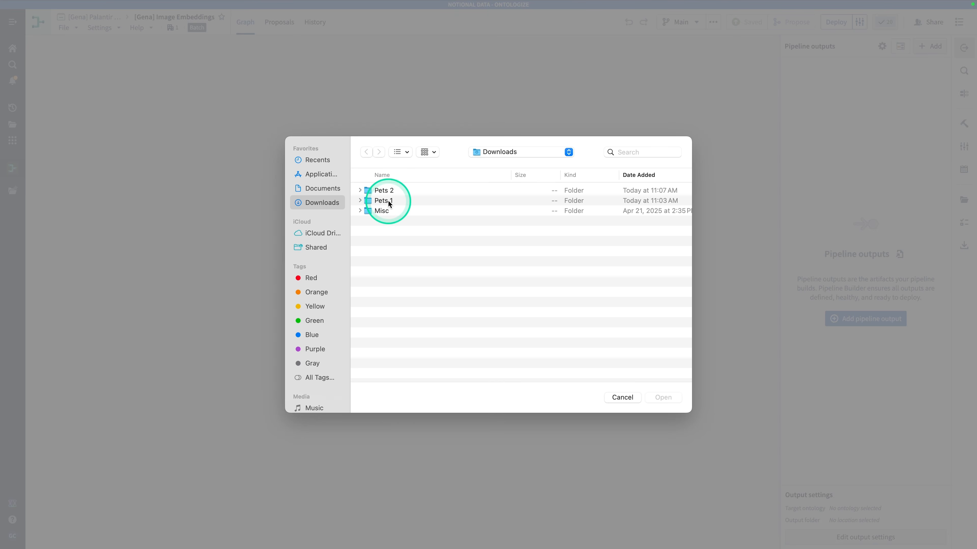
double_click(389, 204)
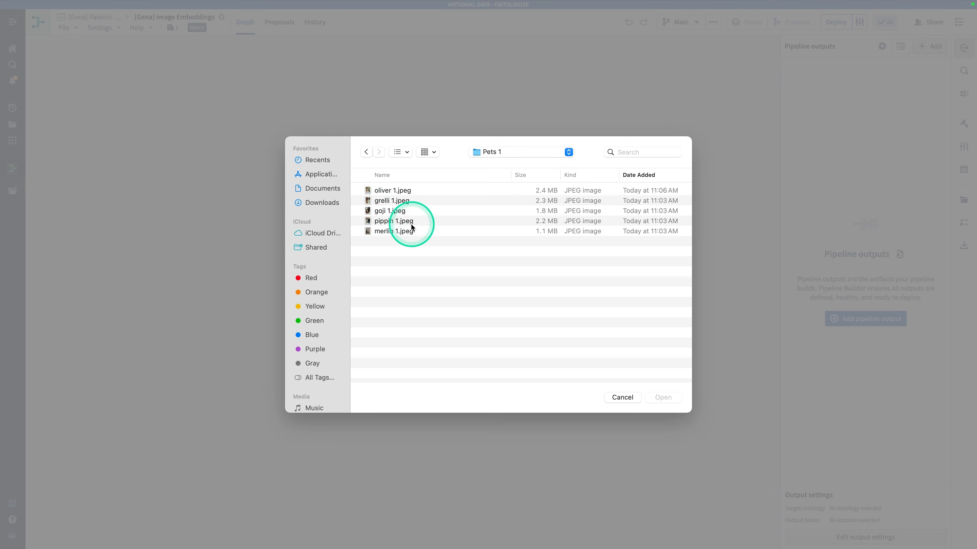
left_click(426, 230)
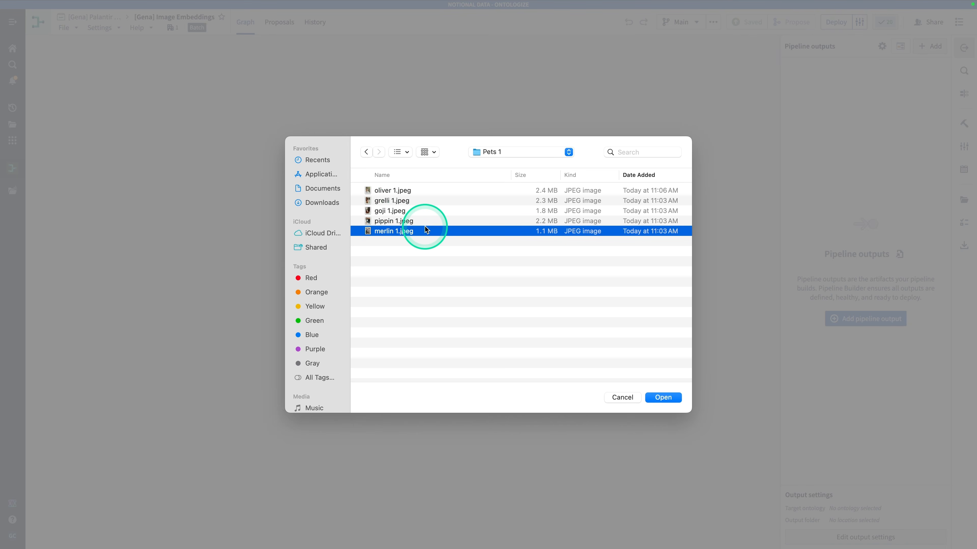
key("super+a")
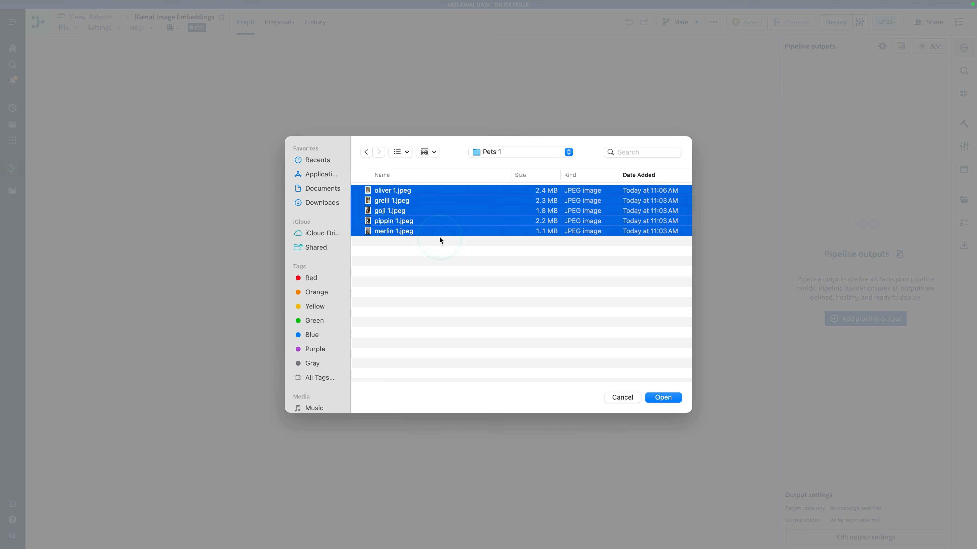
left_click(665, 397)
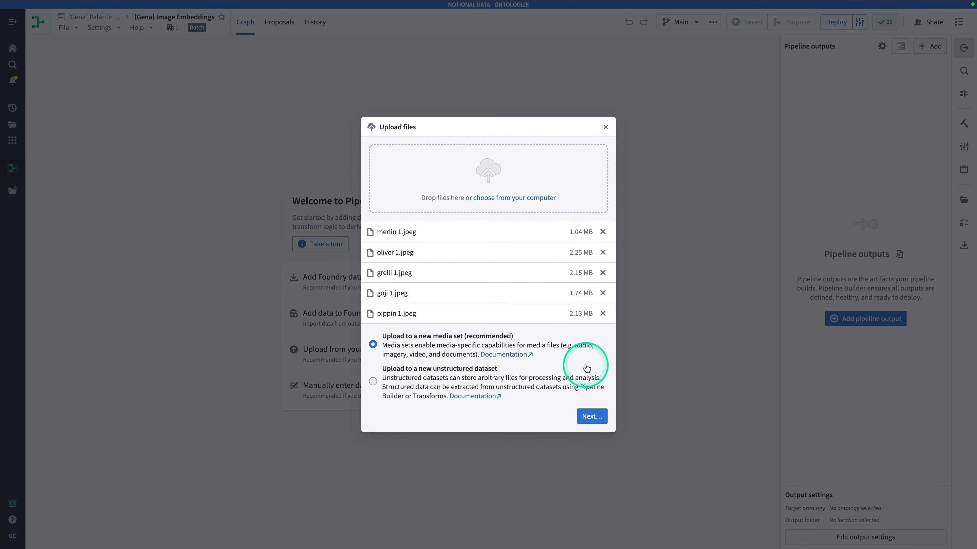
left_click(597, 418)
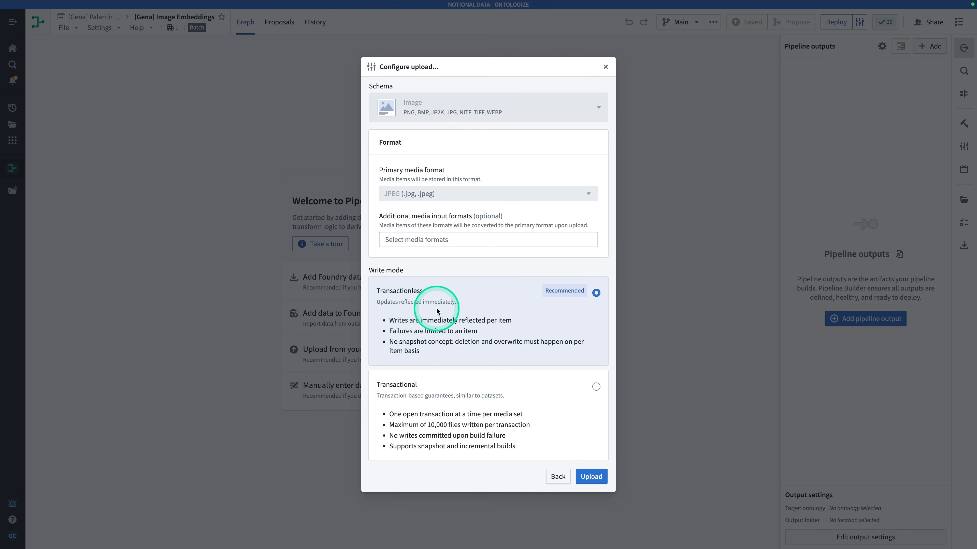
left_click(589, 478)
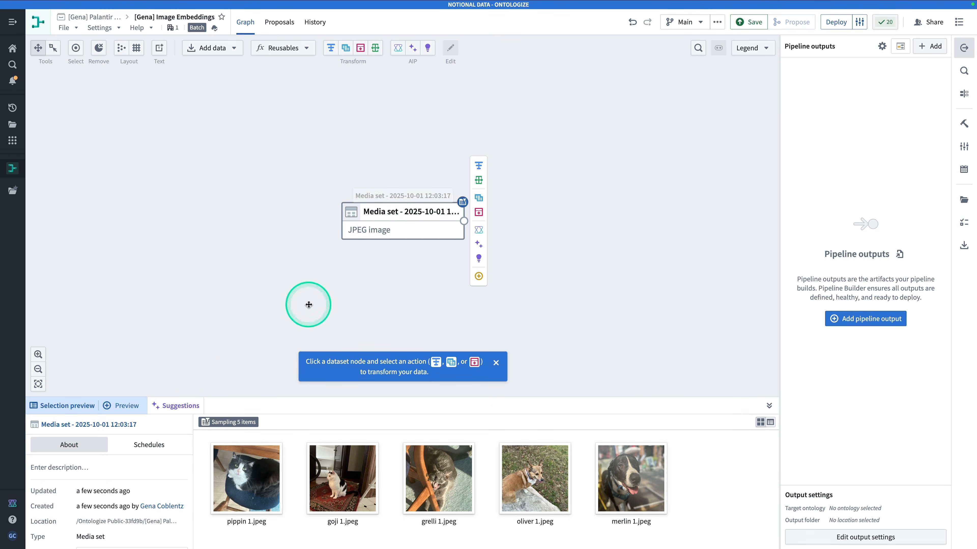
- Rename the uploaded media set node to "Pets 1" and deselect it
right_click(443, 228)
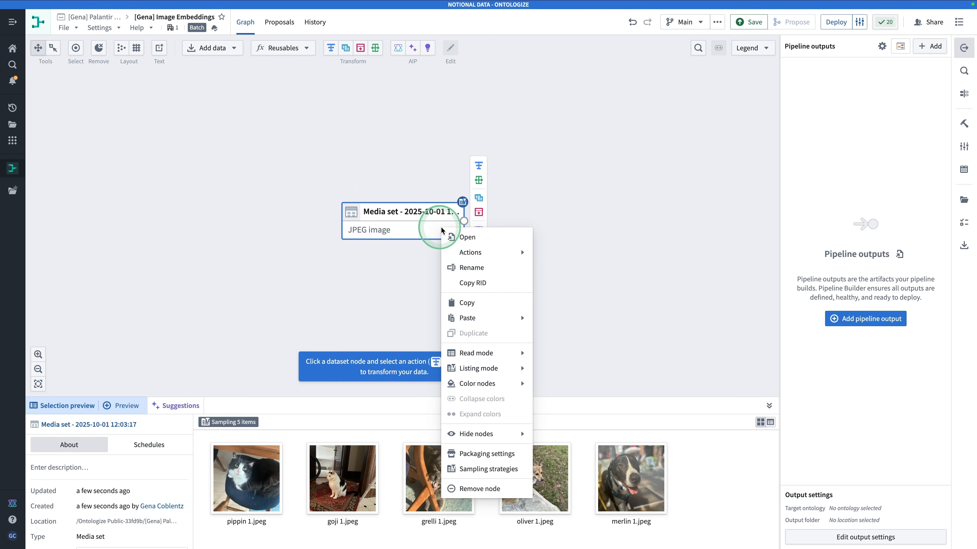
left_click(487, 274)
triple_click(499, 273)
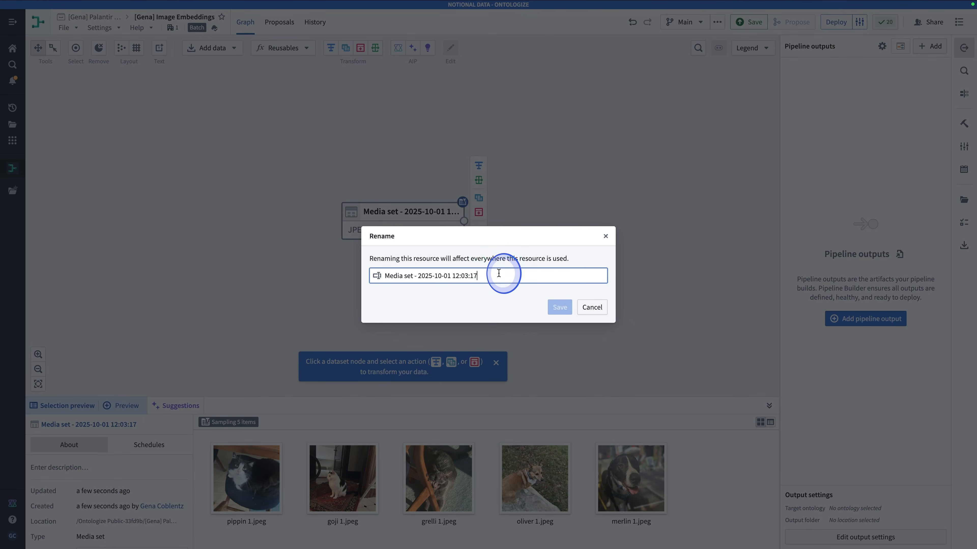
type("Pets 1")
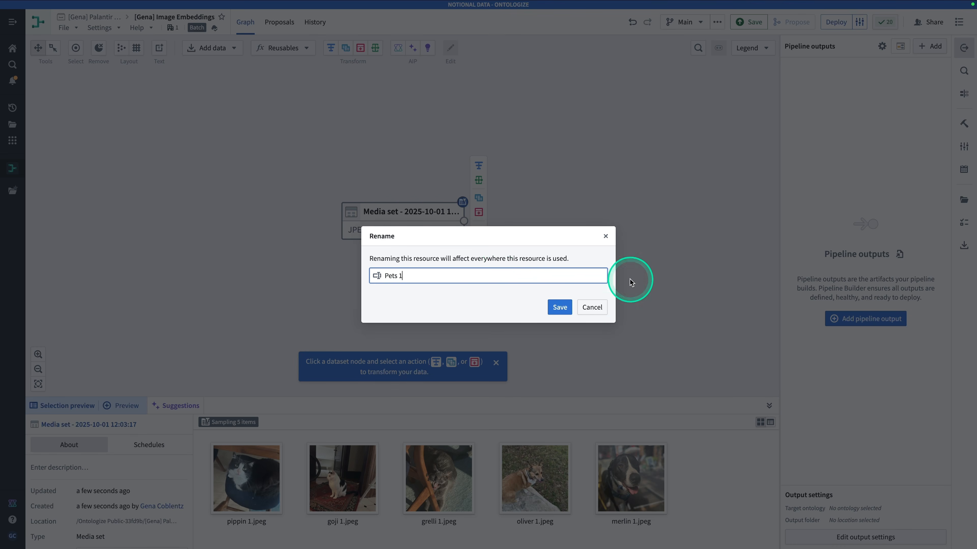
left_click(559, 307)
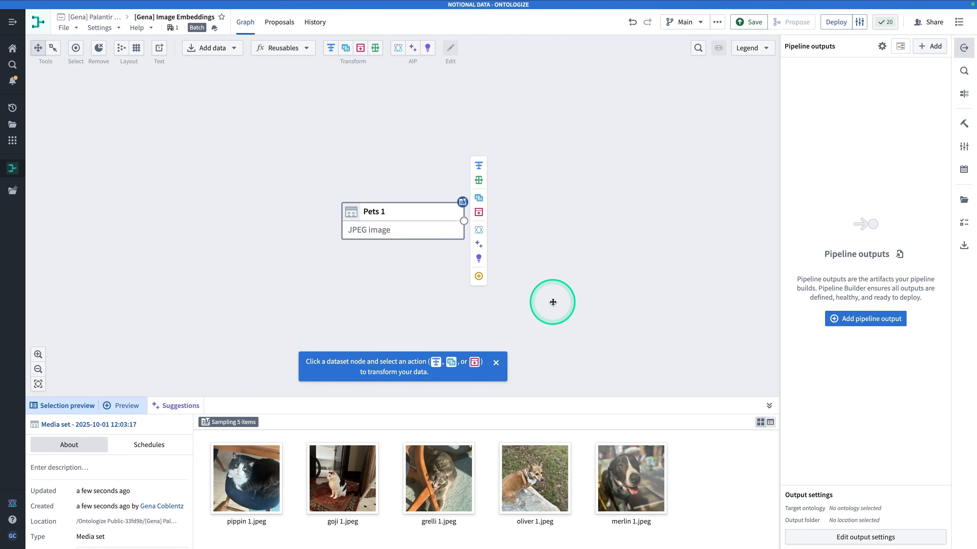
left_click(521, 243)
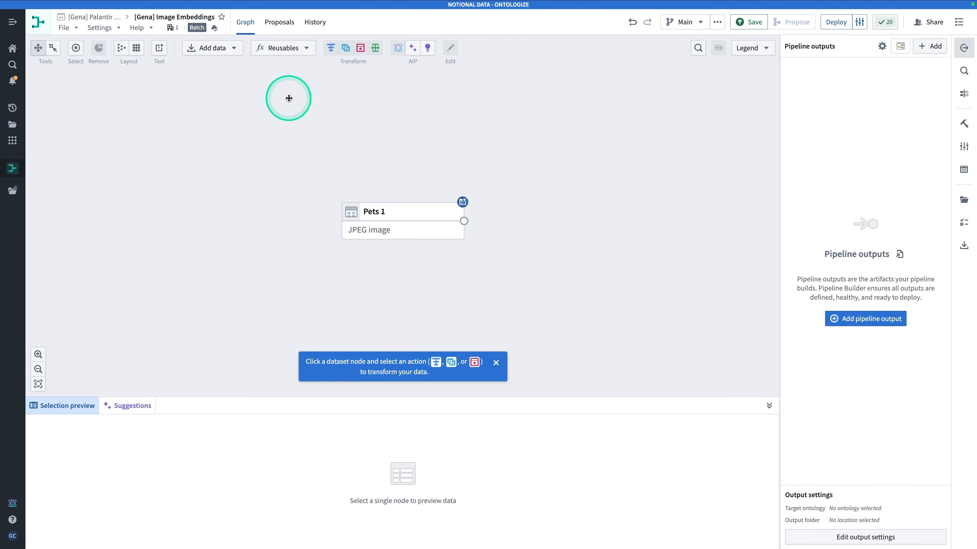
- Upload all JPEG images from the Pets 2 folder in Downloads as another new media set
left_click(213, 52)
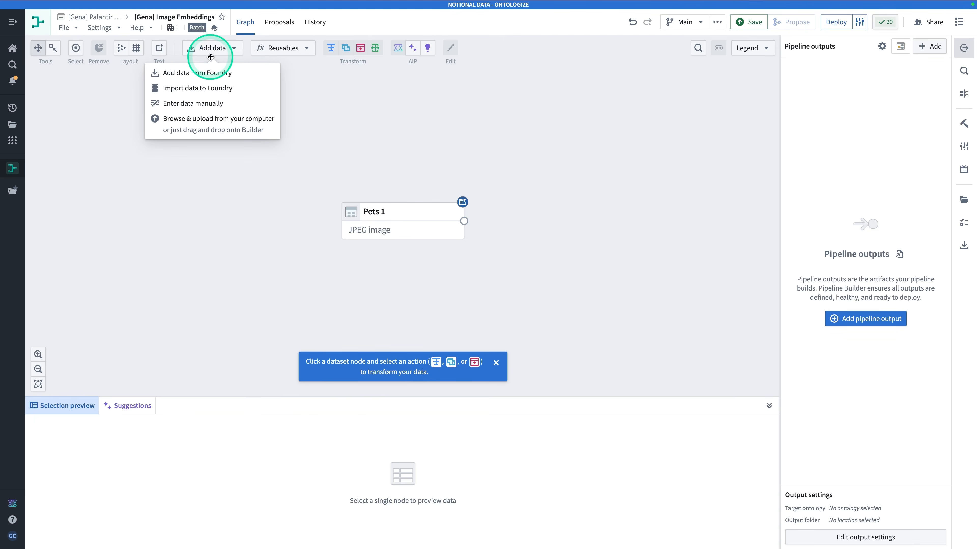
left_click(217, 124)
left_click(512, 305)
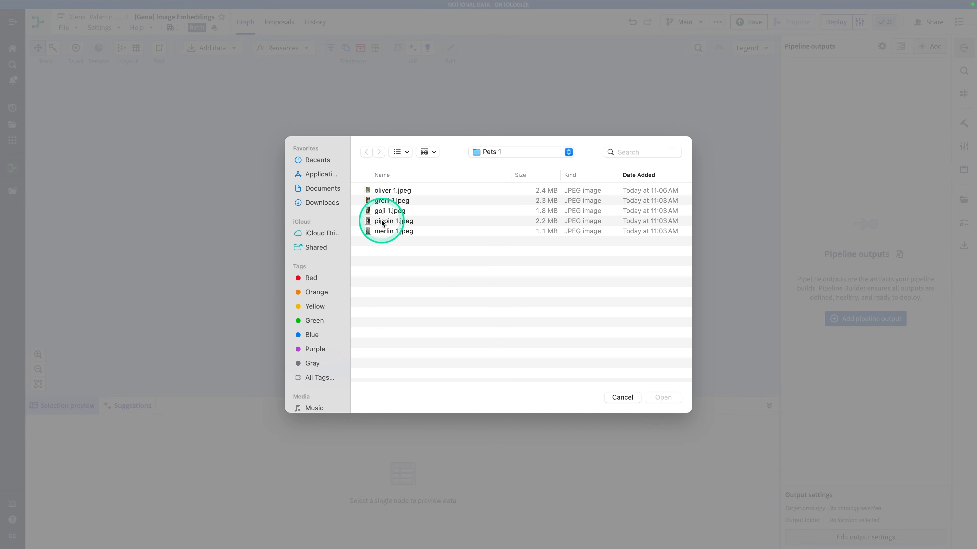
left_click(324, 202)
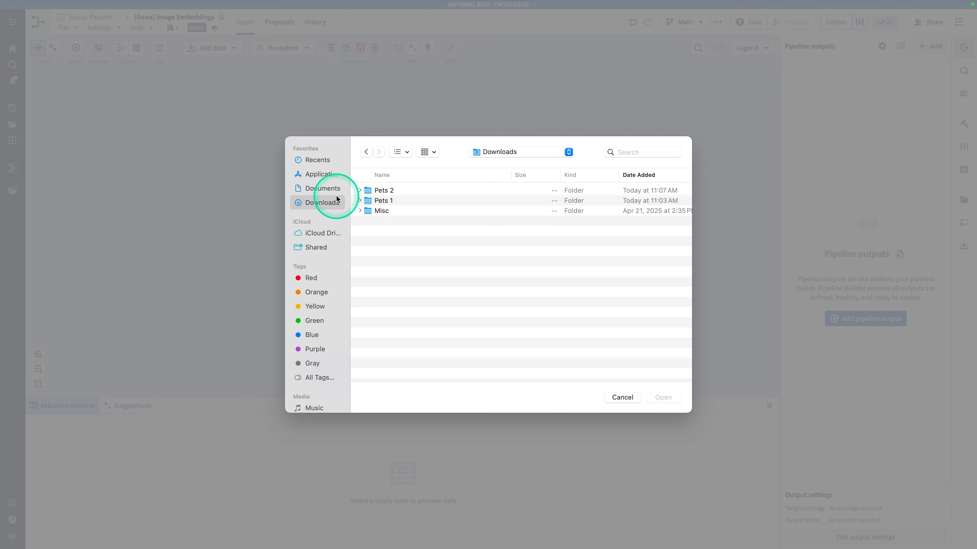
double_click(399, 190)
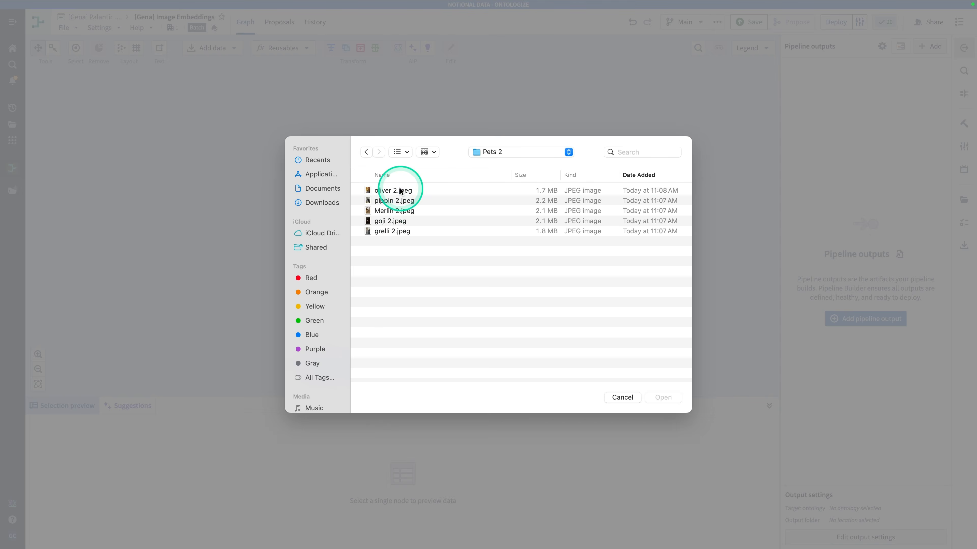
left_click(424, 201)
key("super+a")
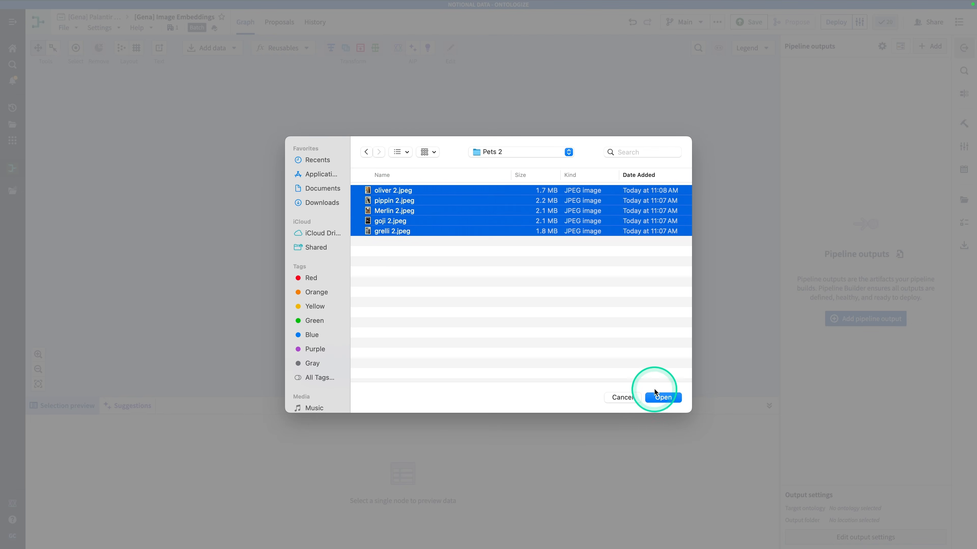
left_click(664, 398)
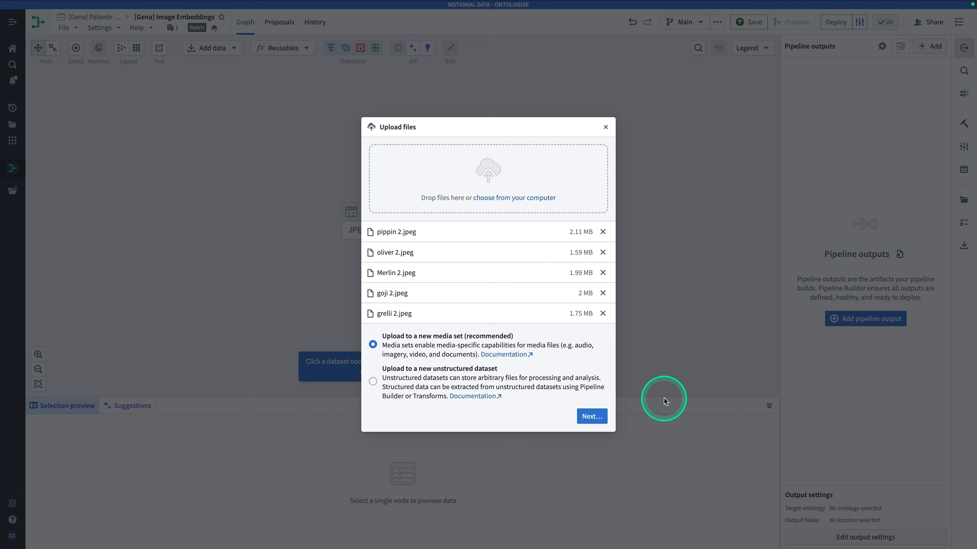
left_click(596, 419)
left_click(597, 476)
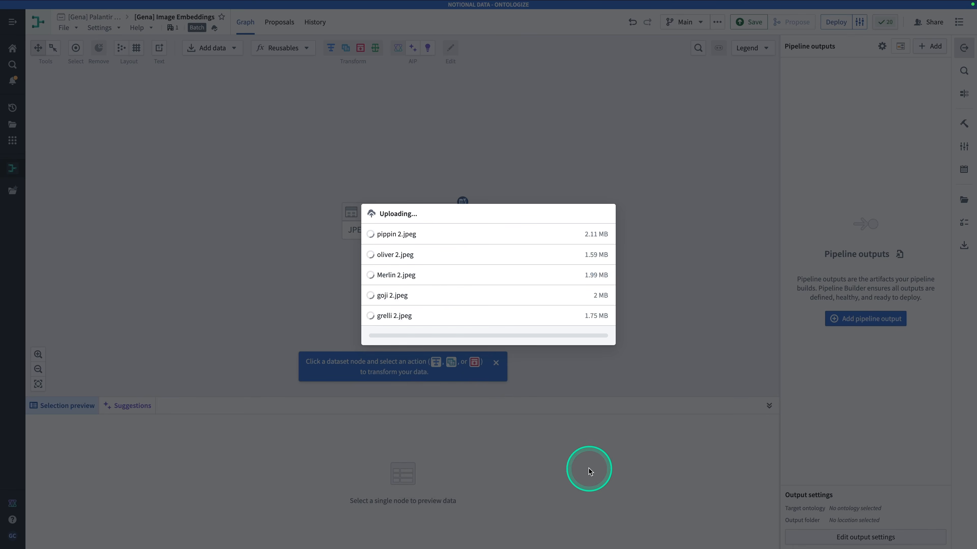
left_click(594, 304)
- Rename the second media set node to "Pets 2"
right_click(389, 189)
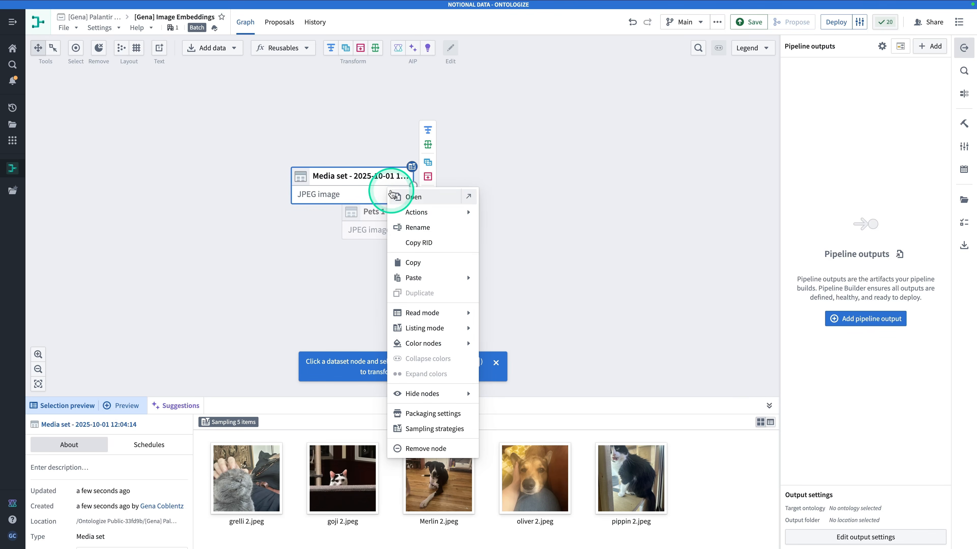
left_click(445, 227)
triple_click(507, 276)
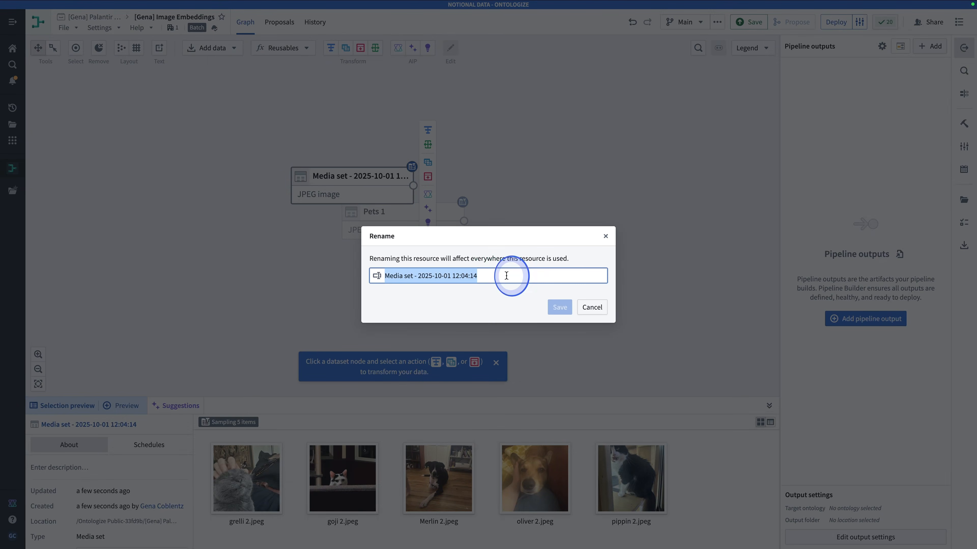
type("Pets 2")
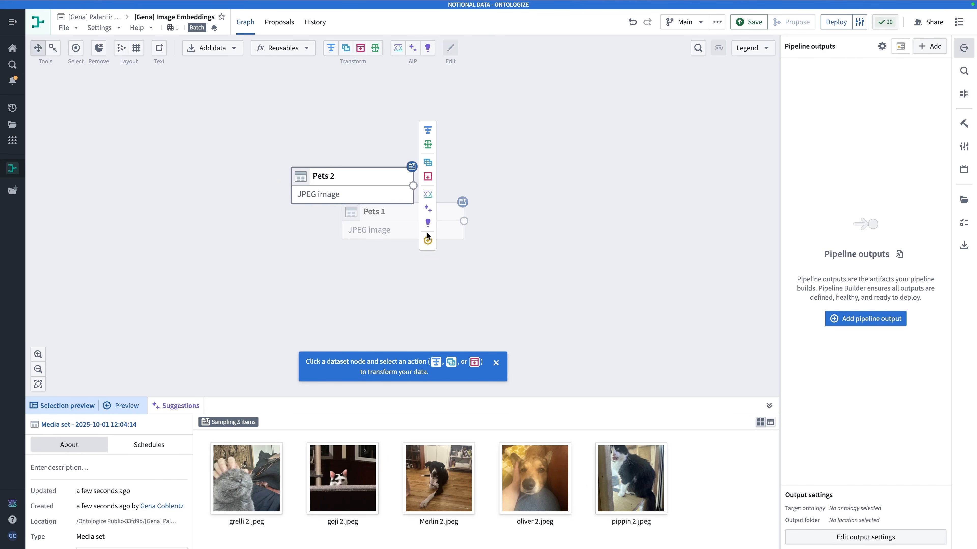
- Move the Pets 2 node above Pets 1 on the graph and preview the images of both media sets
left_click_drag(371, 186, 426, 158)
left_click(366, 224)
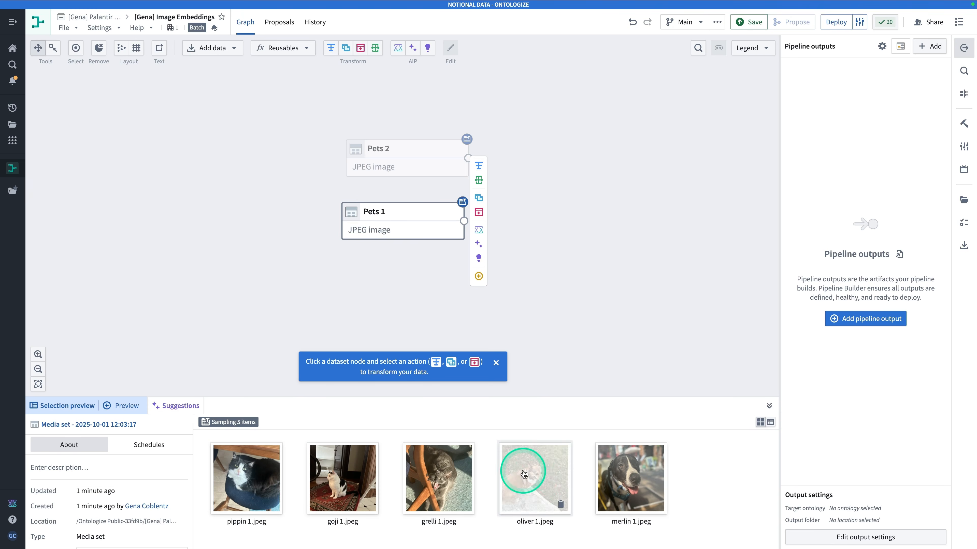
left_click(412, 167)
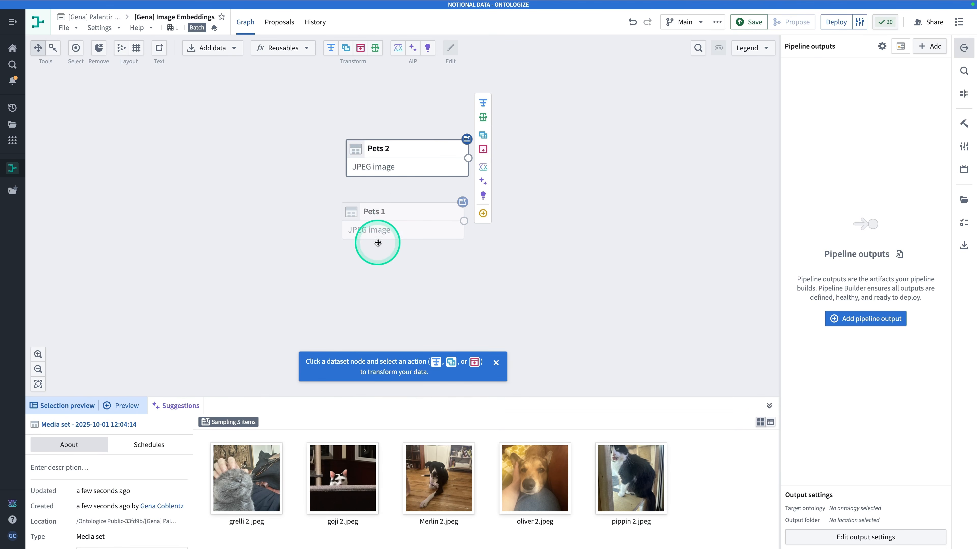
- Compare the enlarged photos grelli 1.jpeg from Pets 1 and grelli 2.jpeg from Pets 2
left_click(383, 231)
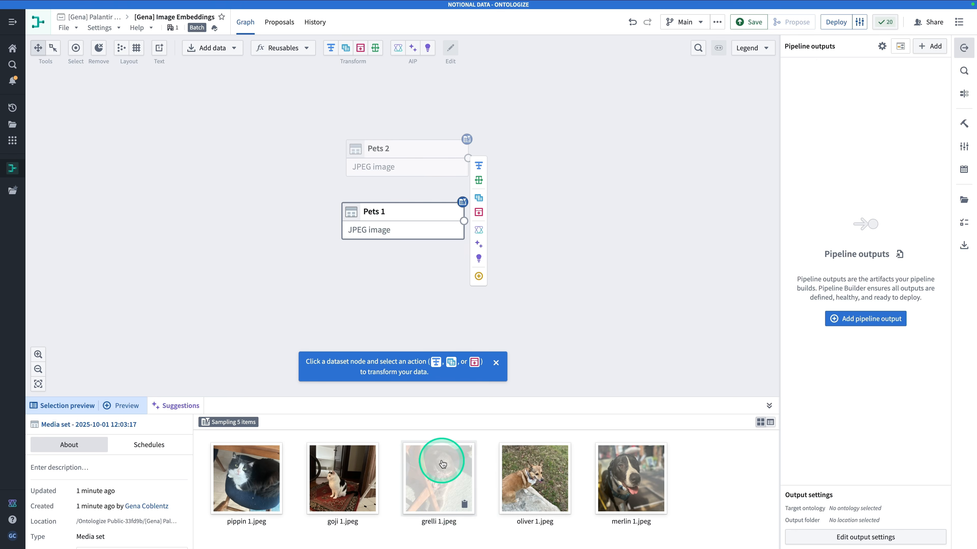
left_click(429, 489)
left_click(429, 489)
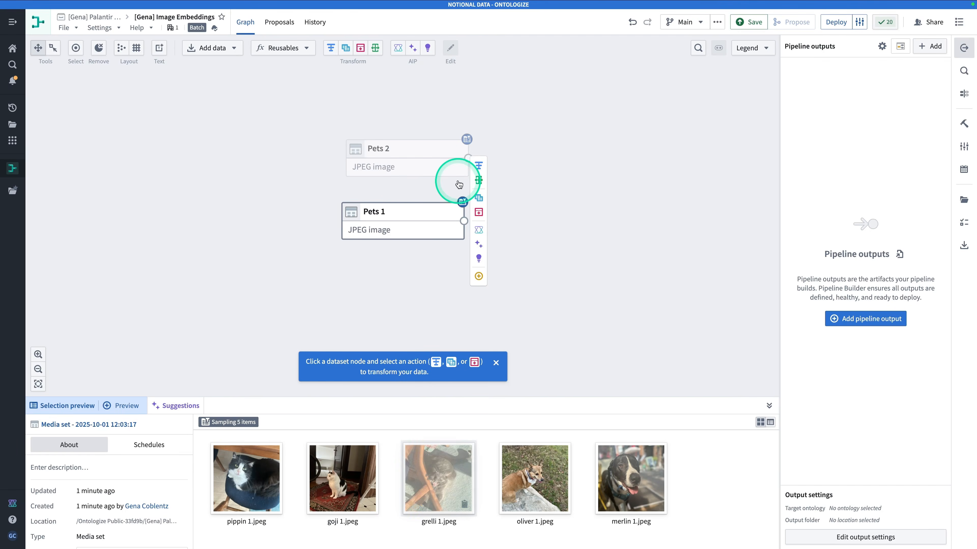
left_click(423, 152)
left_click(247, 479)
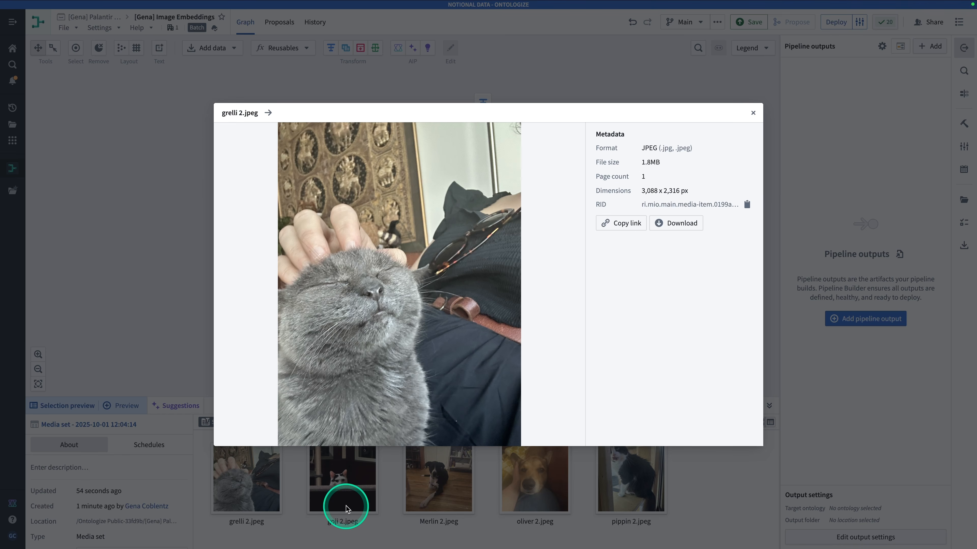
left_click(345, 506)
- Compare the enlarged photos oliver 1.jpeg from Pets 1 and oliver 2.jpeg from Pets 2
left_click(414, 210)
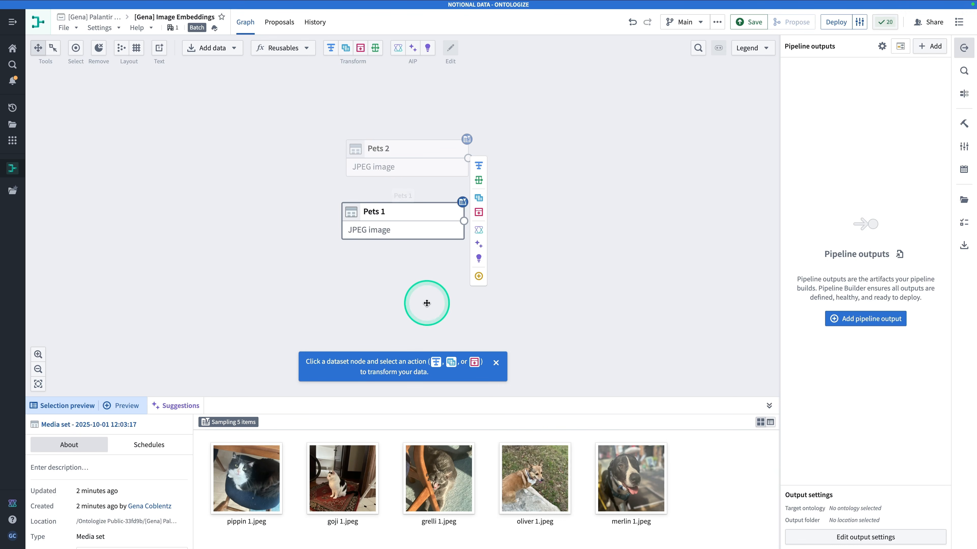
left_click(526, 458)
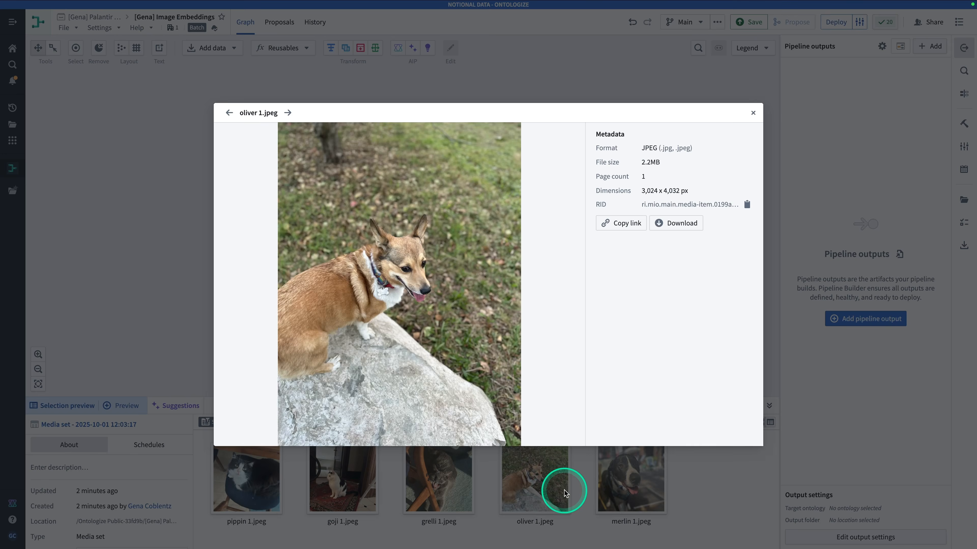
left_click(563, 490)
left_click(429, 166)
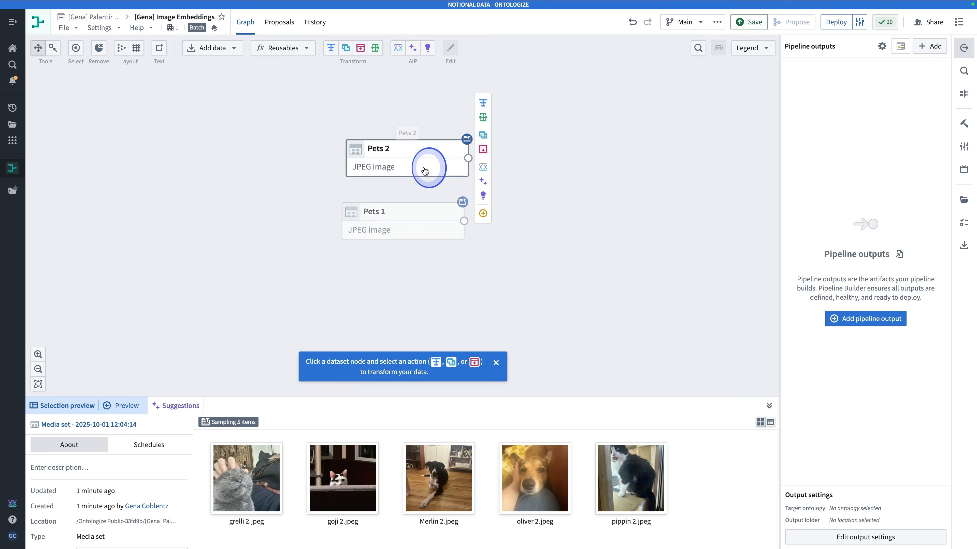
left_click(556, 486)
left_click(551, 482)
- Create a transform path from the Pets 1 node and name it "Compute Embeddings - Pets 1"
left_click_drag(603, 297, 528, 310)
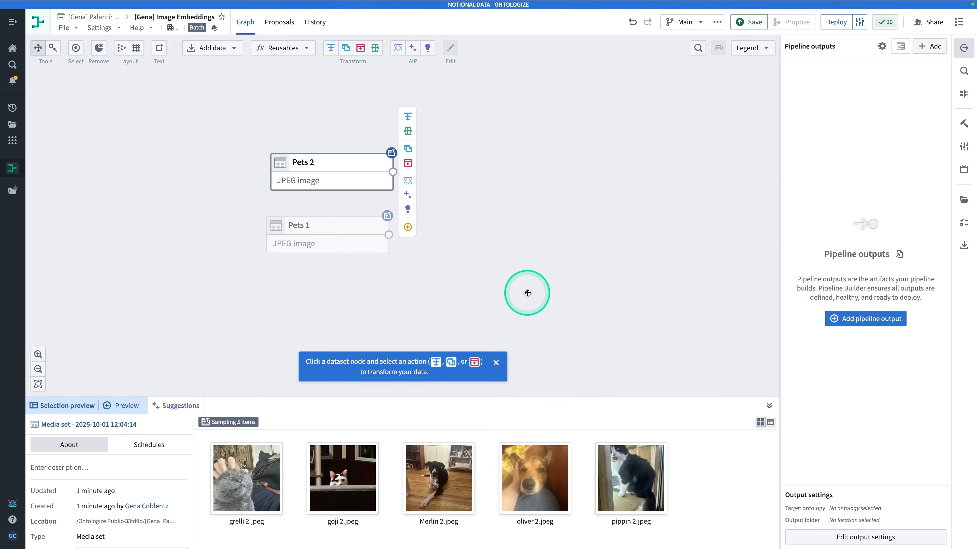
left_click(343, 228)
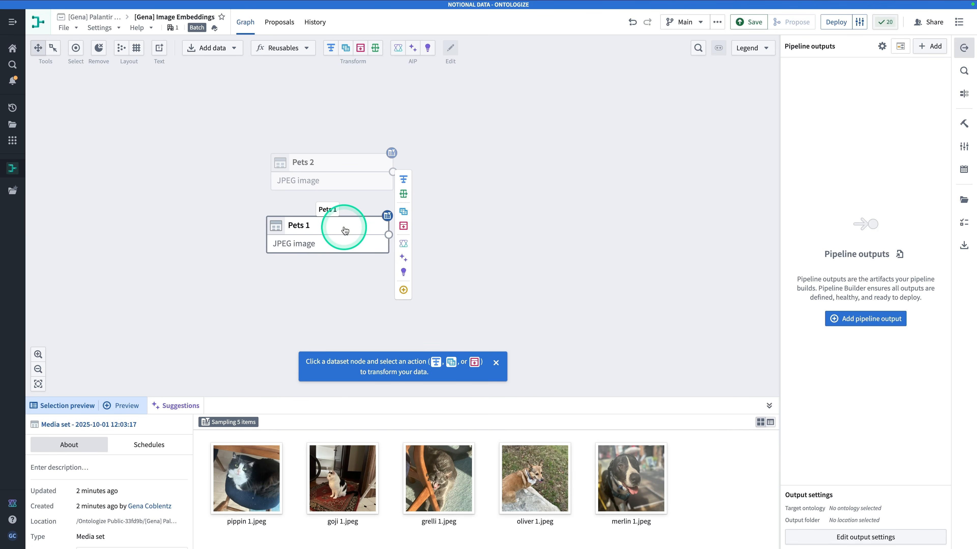
left_click(408, 186)
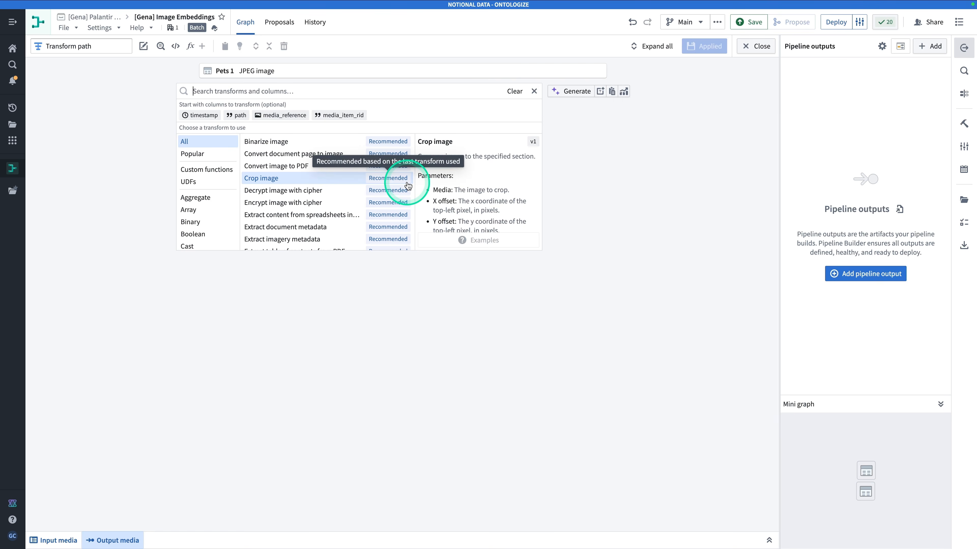
left_click(106, 47)
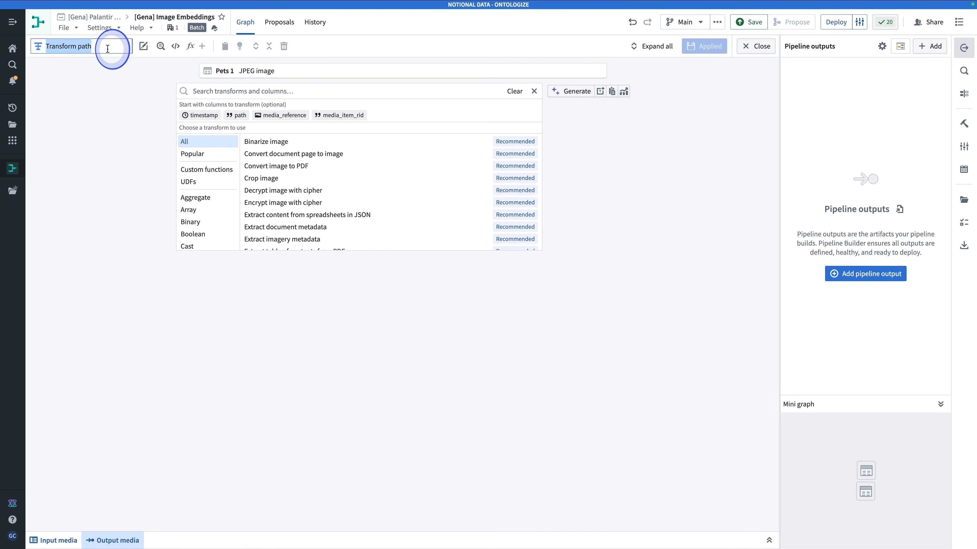
type("Compute e")
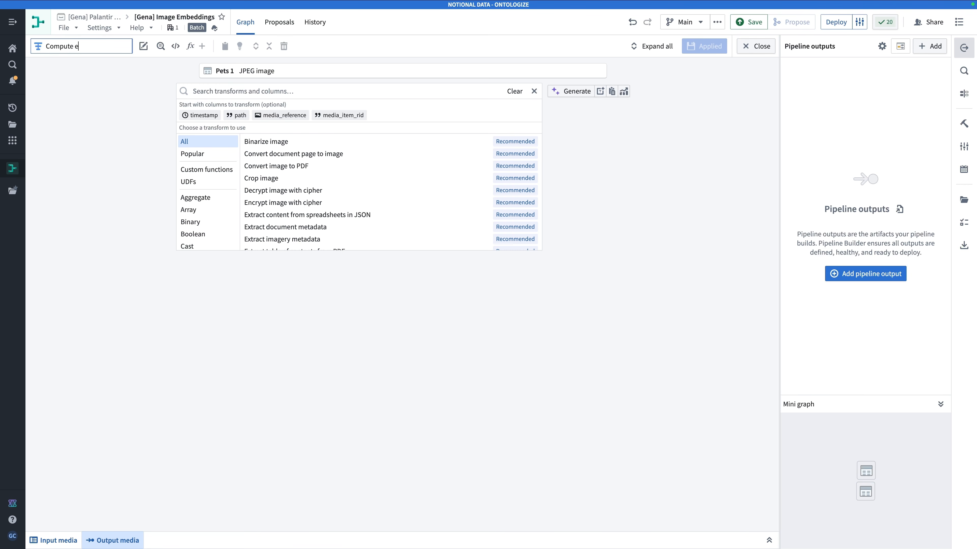
type("mbeddings -")
type("Pets 1")
key("Return")
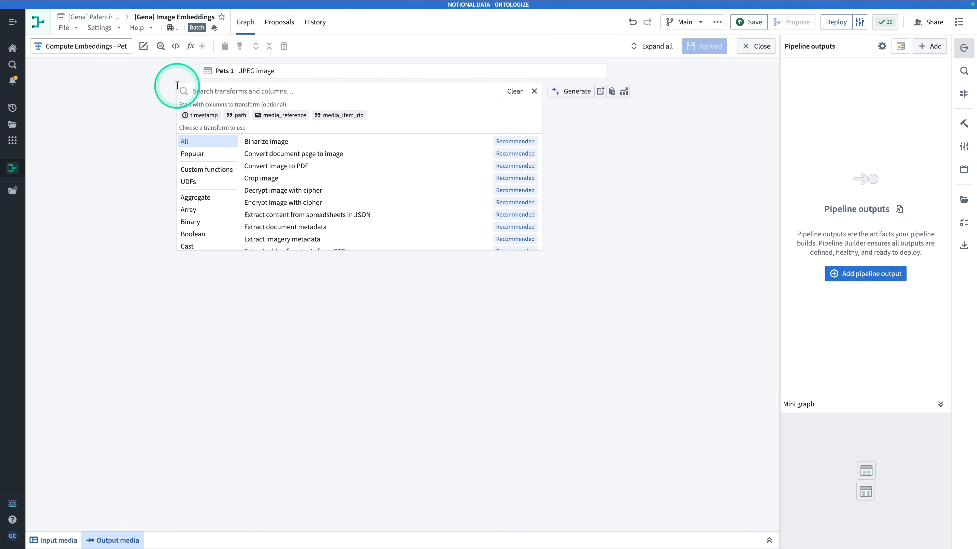
- Add an Image to embeddings transform for Pets 1 using the media_reference column and the Google SigLIP 2 model
left_click(288, 90)
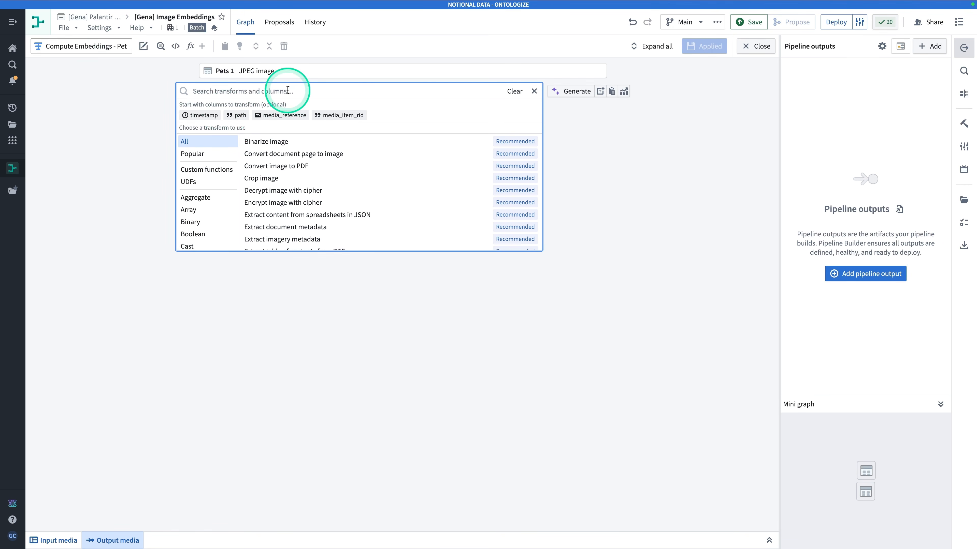
type("embedding")
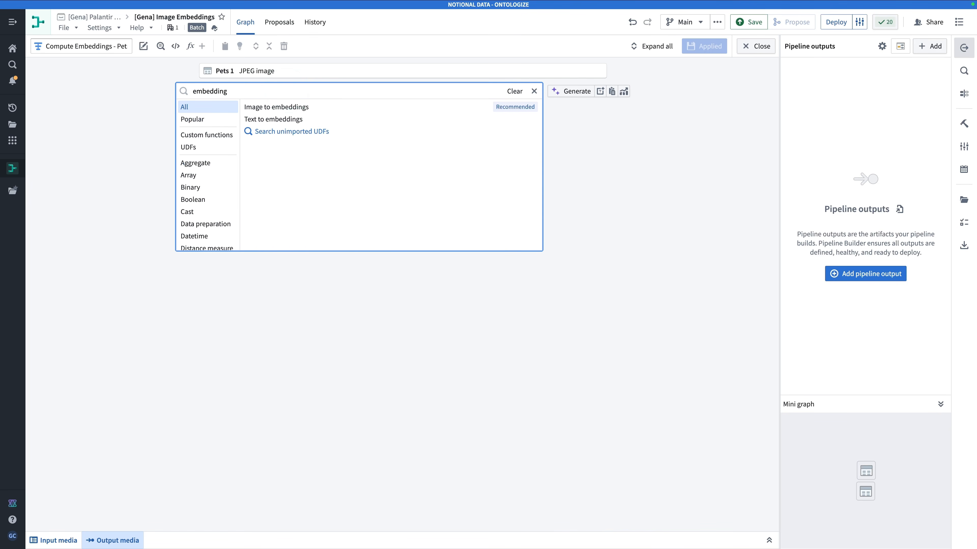
left_click(297, 109)
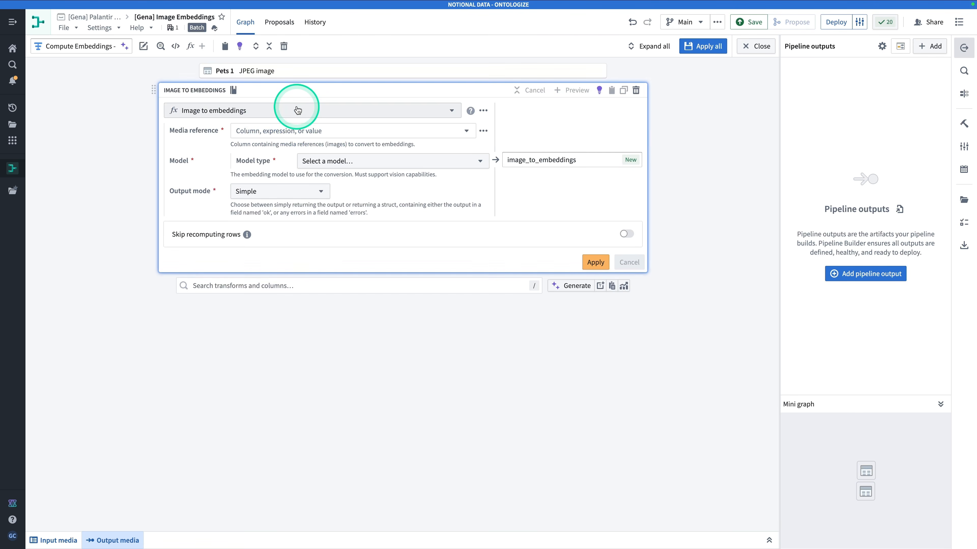
left_click(301, 128)
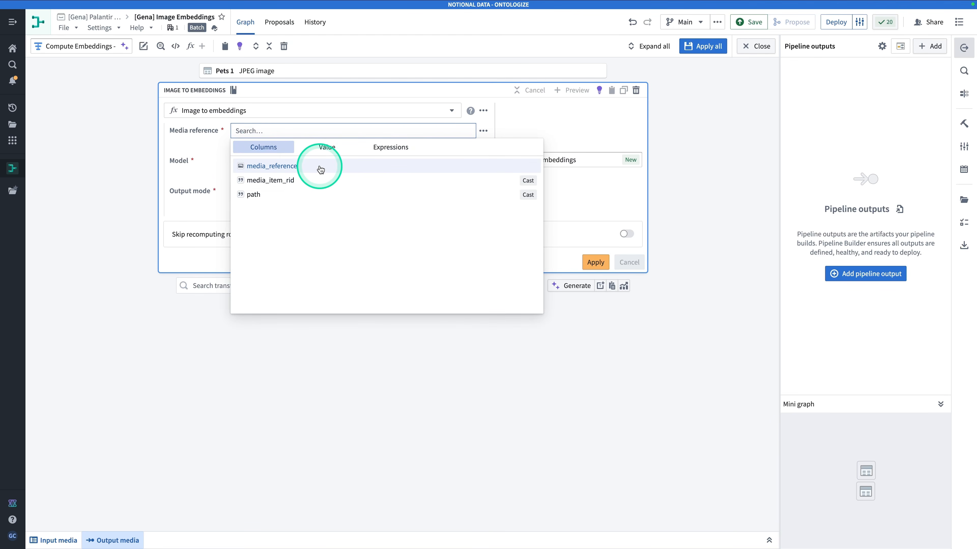
left_click(320, 169)
left_click(327, 162)
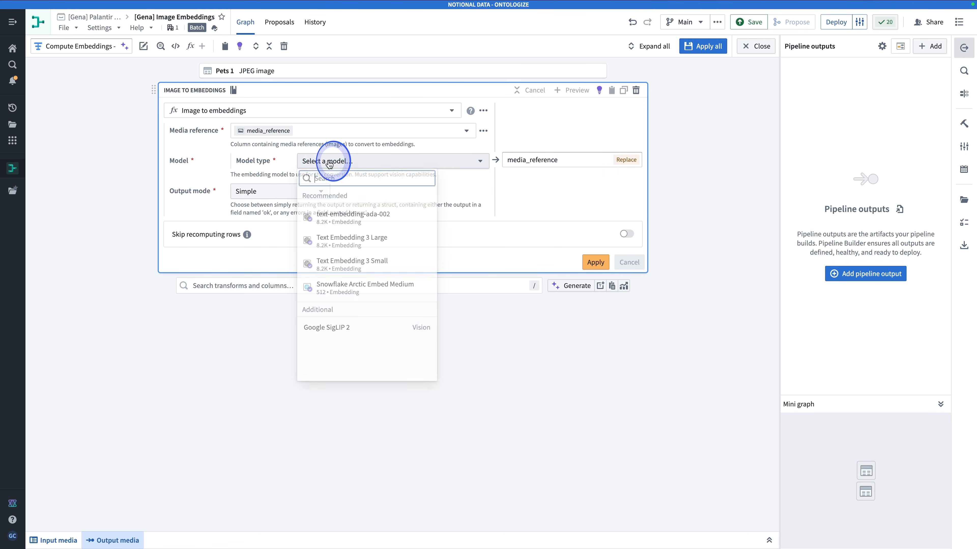
mouse_move(327, 327)
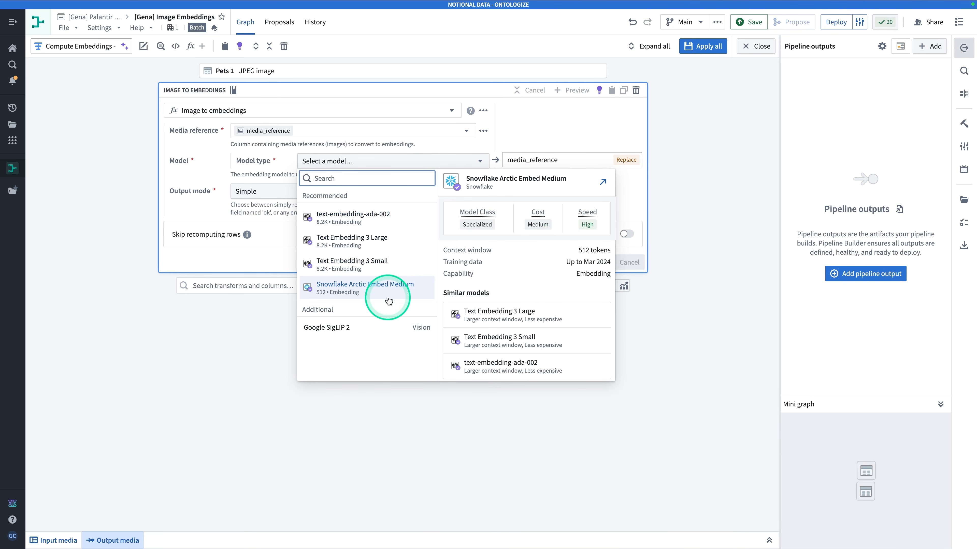
left_click(404, 332)
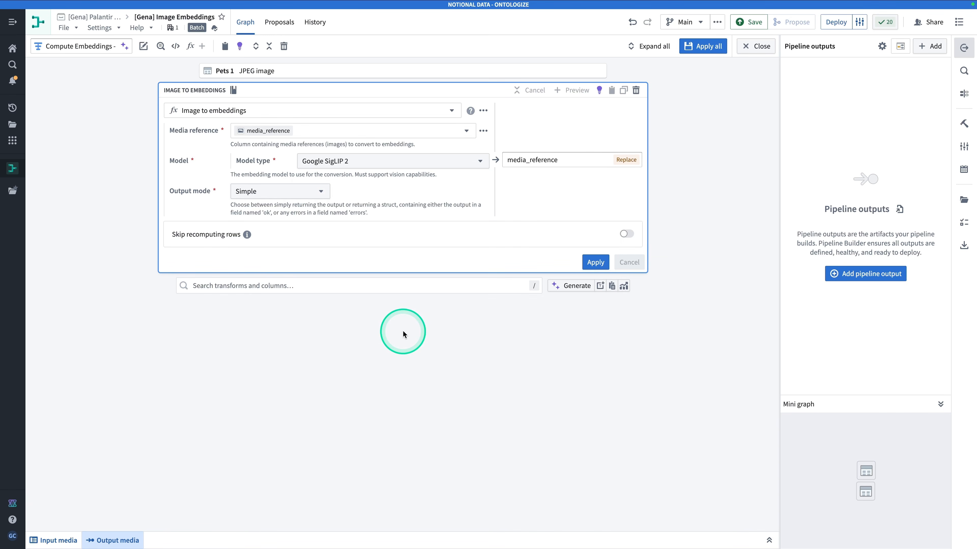
- Apply the Pets 1 transform with its output column named "embedding" and return to the pipeline graph
left_click(540, 161)
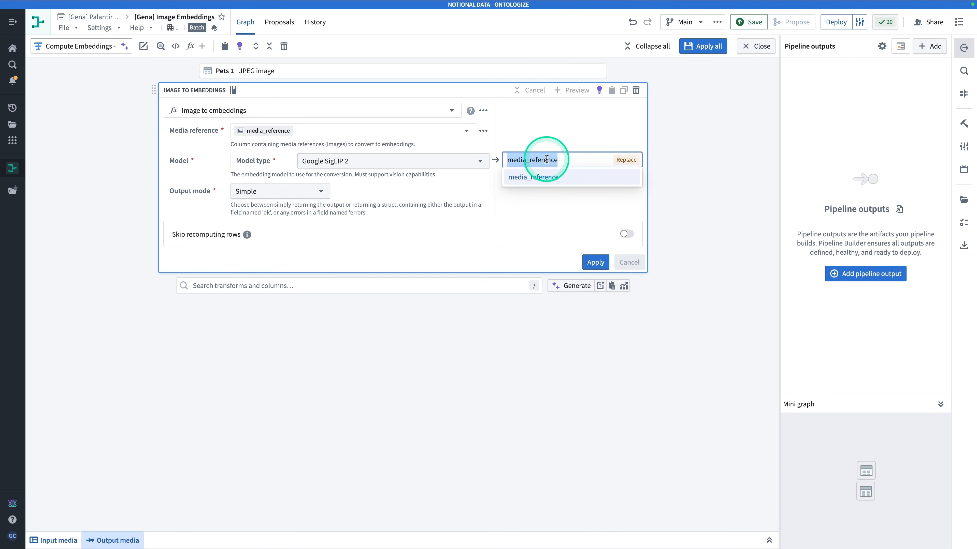
type("embedding")
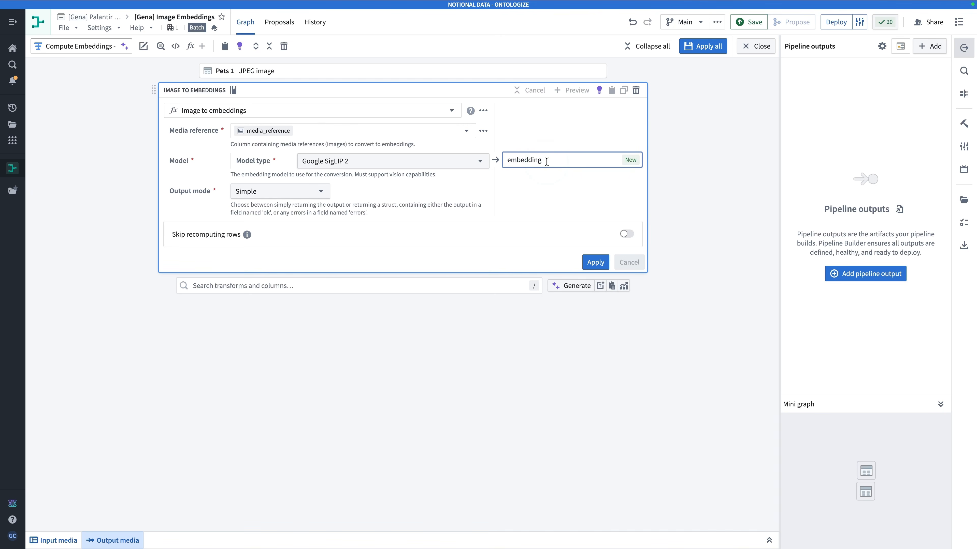
left_click(596, 262)
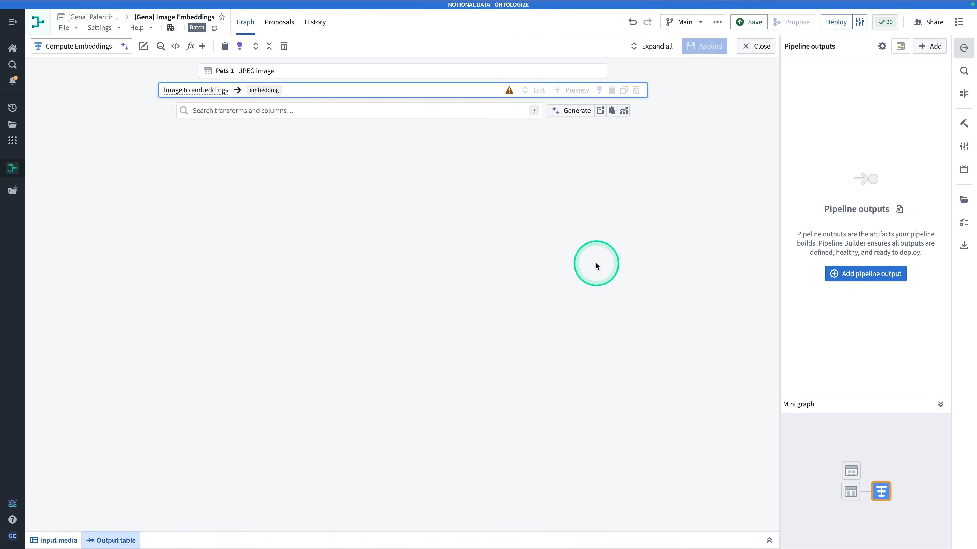
mouse_move(509, 91)
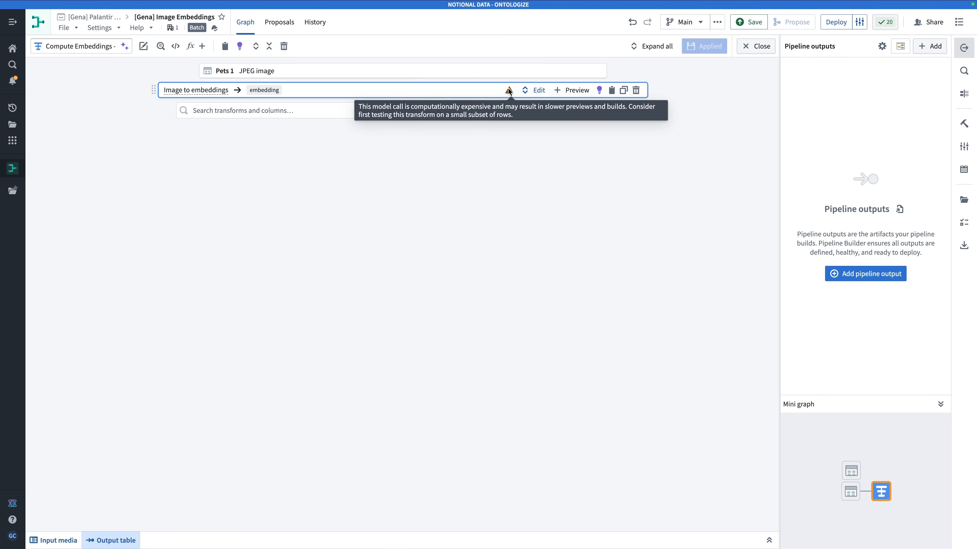
left_click(751, 47)
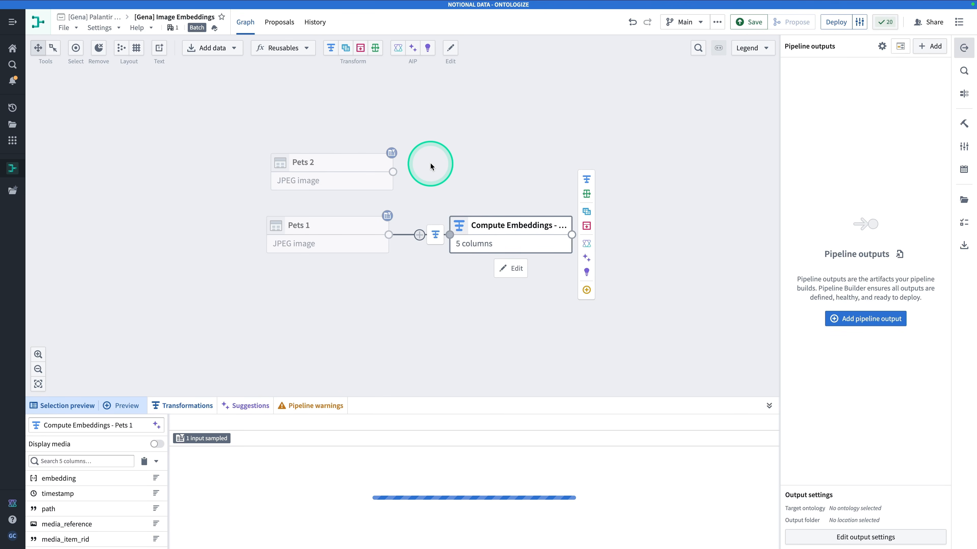
- Create a transform path from the Pets 2 node and name it "Compute embeddings - Pets 2"
left_click(342, 170)
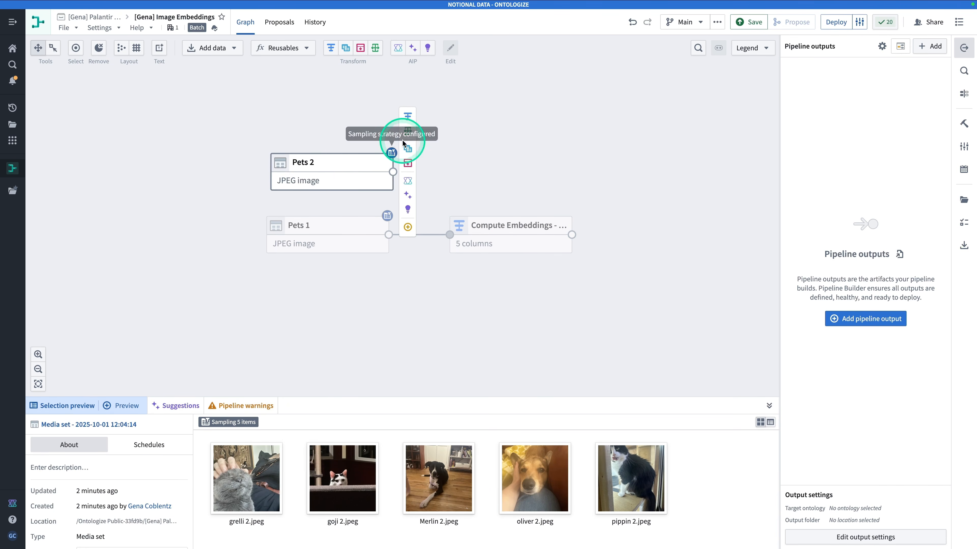
left_click(410, 124)
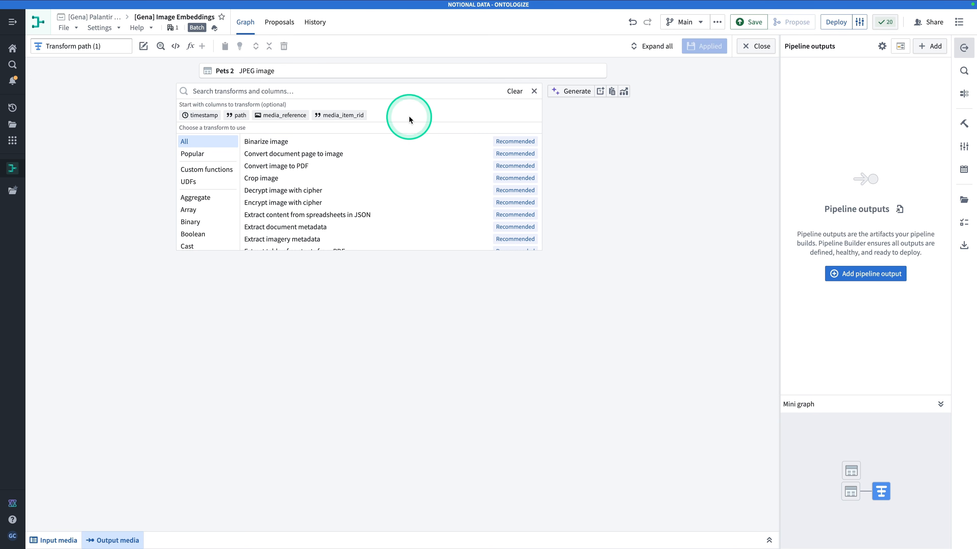
left_click(91, 46)
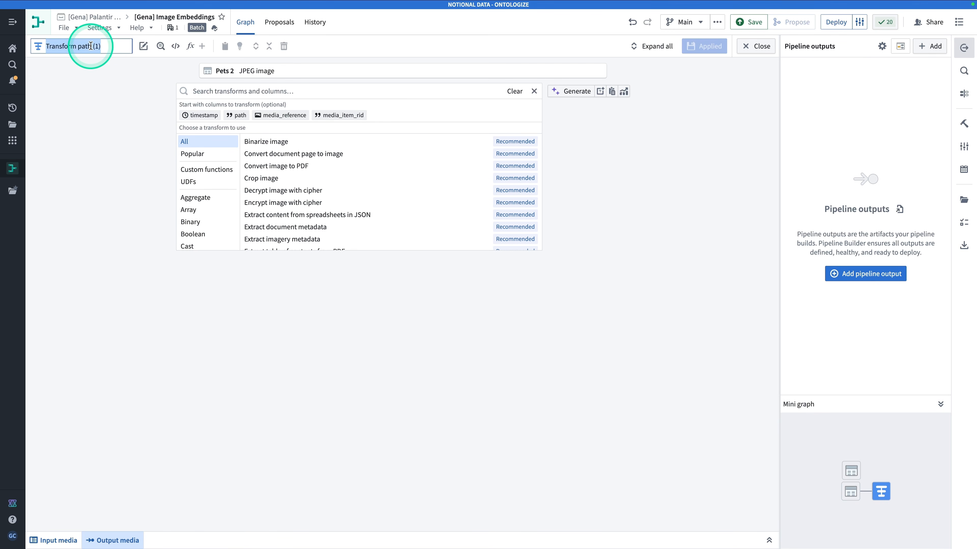
type("Compute embeddings")
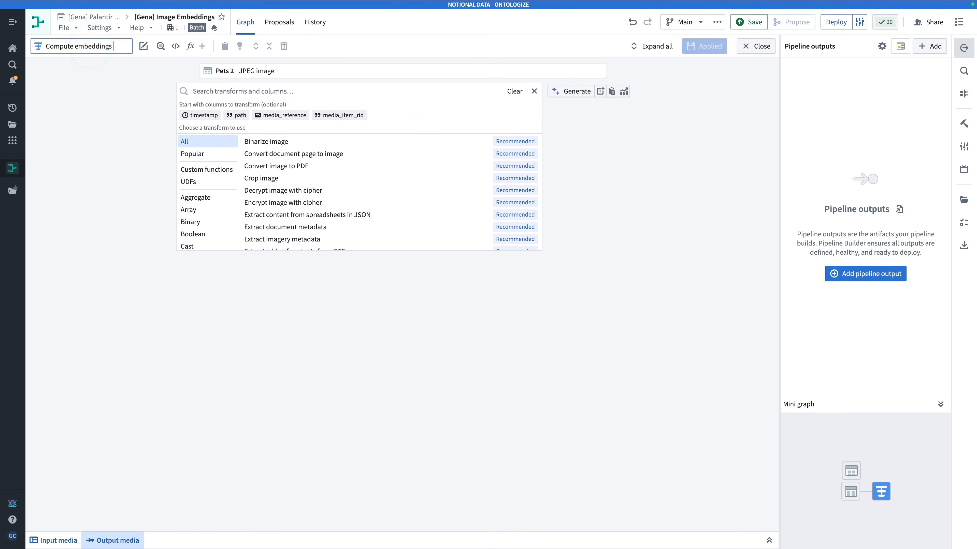
type(" - Pets 2")
key("Return")
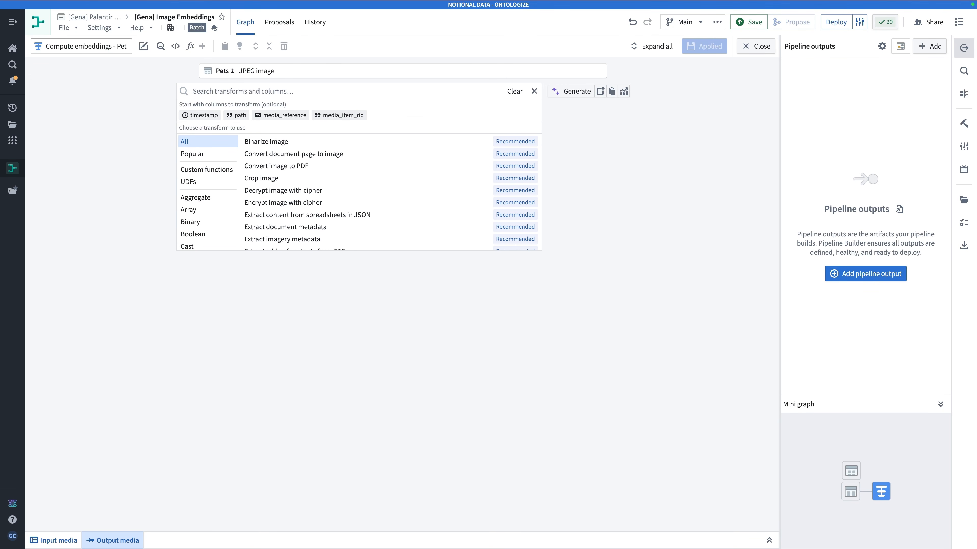
- Add an Image to embeddings transform for Pets 2 using the media_reference column and the Google SigLIP 2 model
left_click(300, 92)
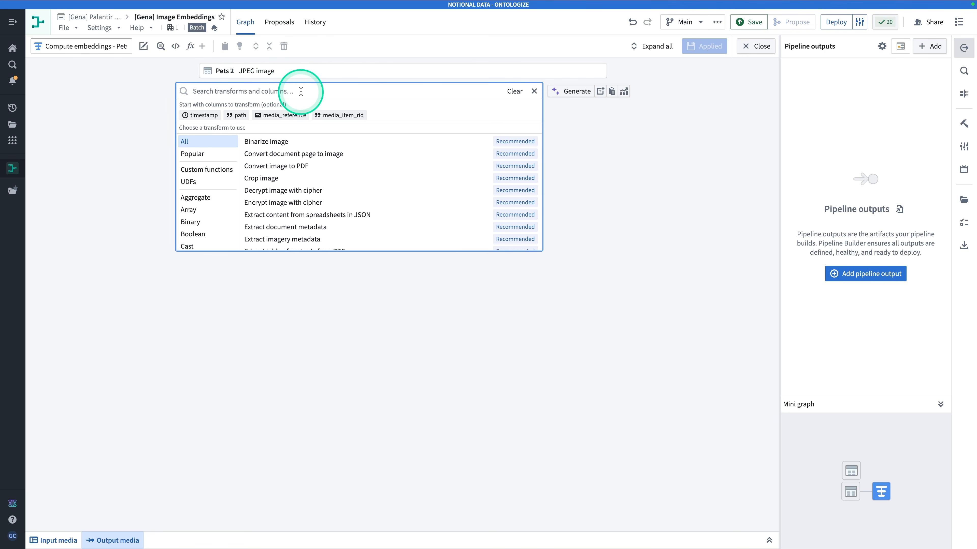
type("image embedd")
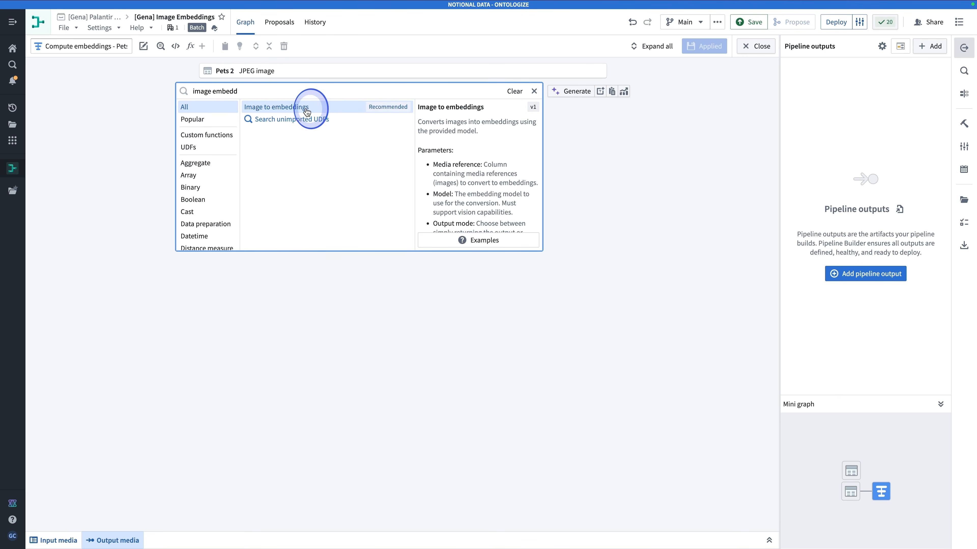
left_click(304, 107)
left_click(289, 131)
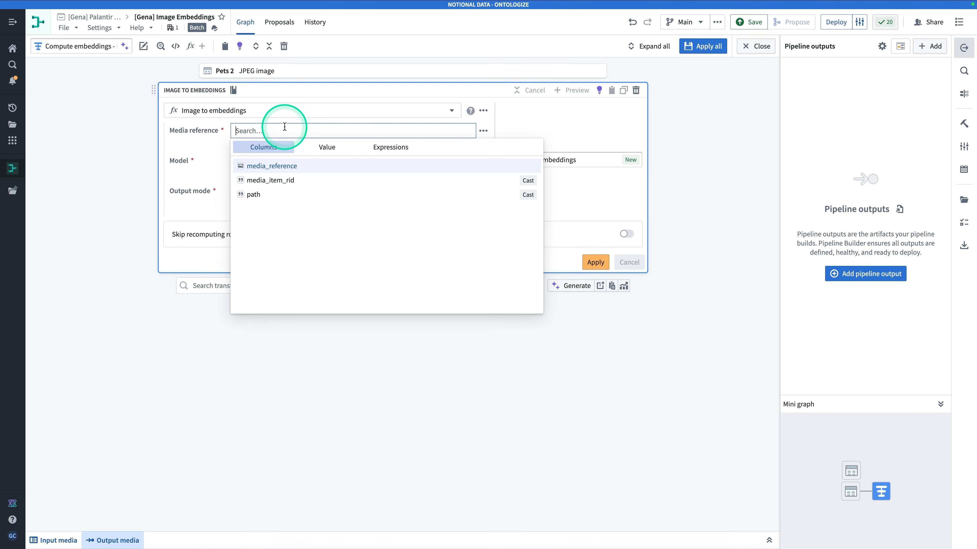
left_click(285, 164)
left_click(350, 161)
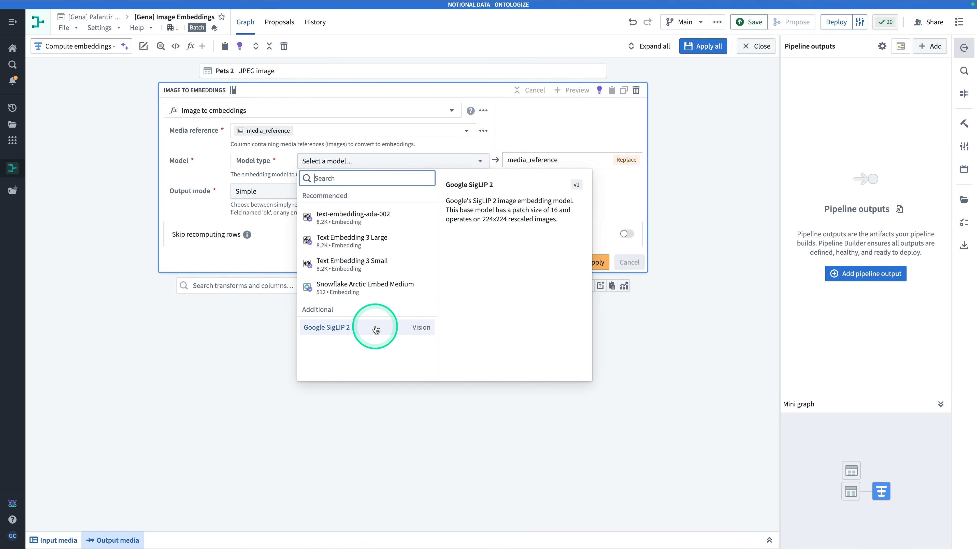
left_click(376, 330)
- Apply the Pets 2 transform with its output column named "embedding" and return to the pipeline graph
left_click(511, 161)
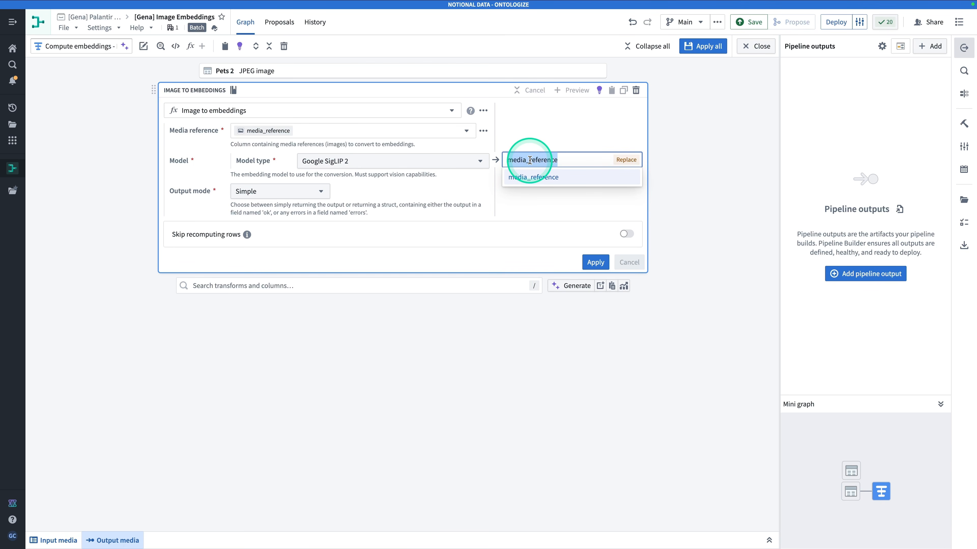
type("embedding")
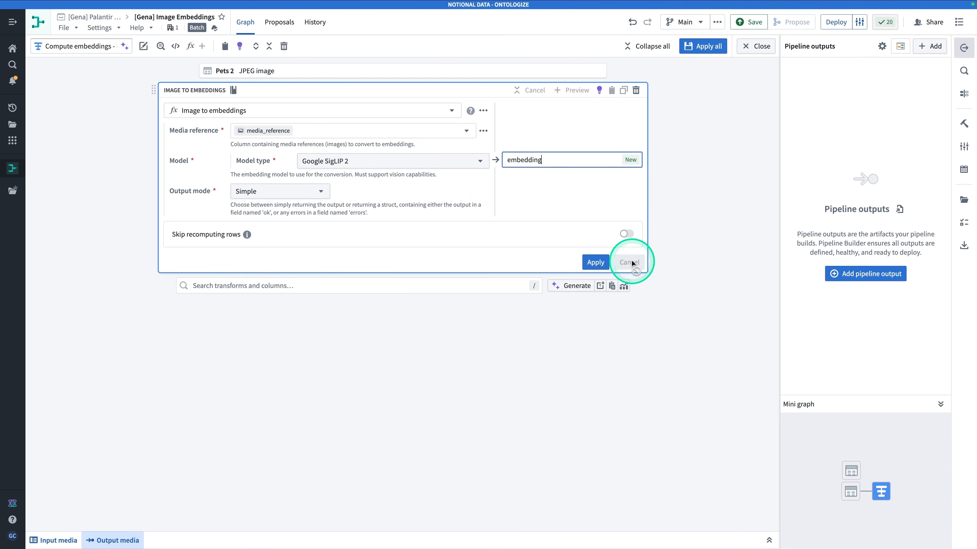
left_click(598, 262)
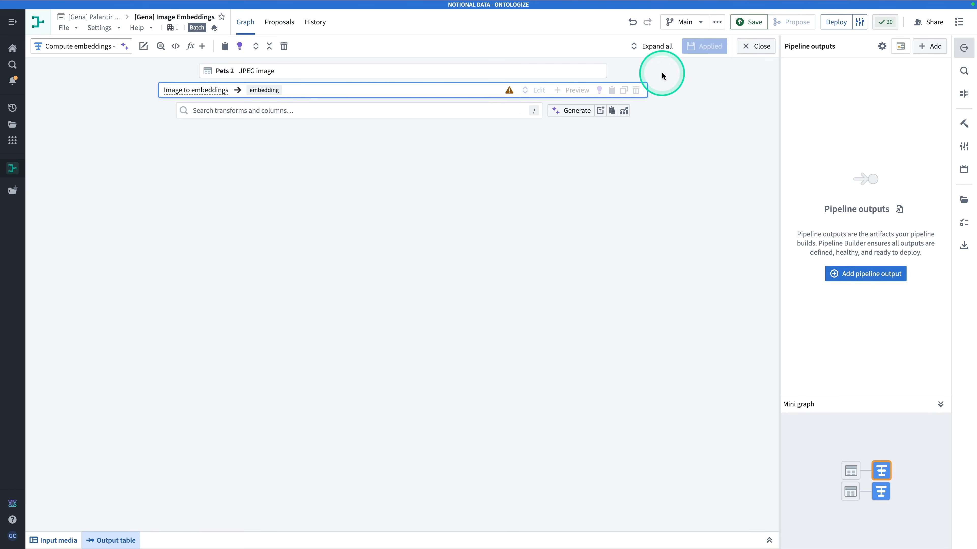
left_click(754, 46)
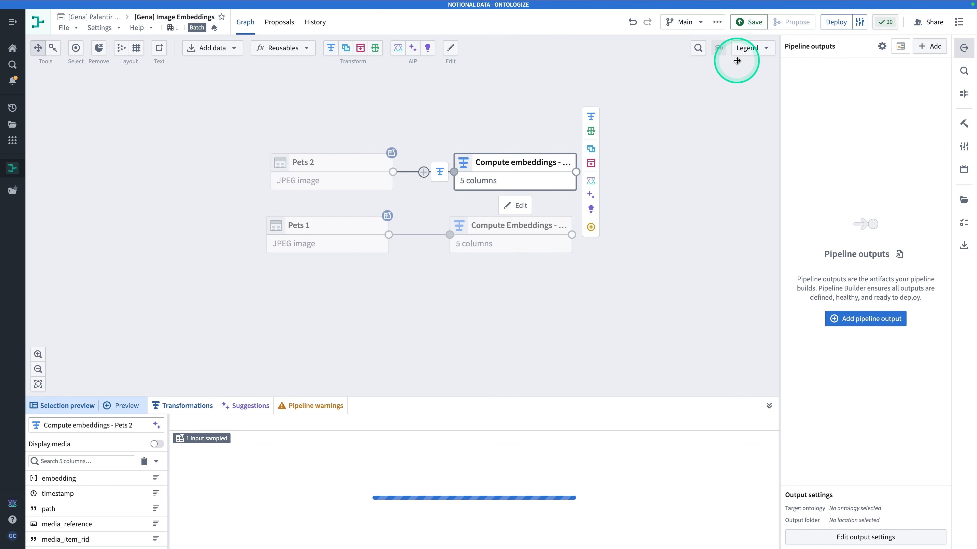
- Start a join with Compute Embeddings - Pets 1 as the left table and Compute embeddings - Pets 2 as the right table
left_click_drag(688, 111, 620, 113)
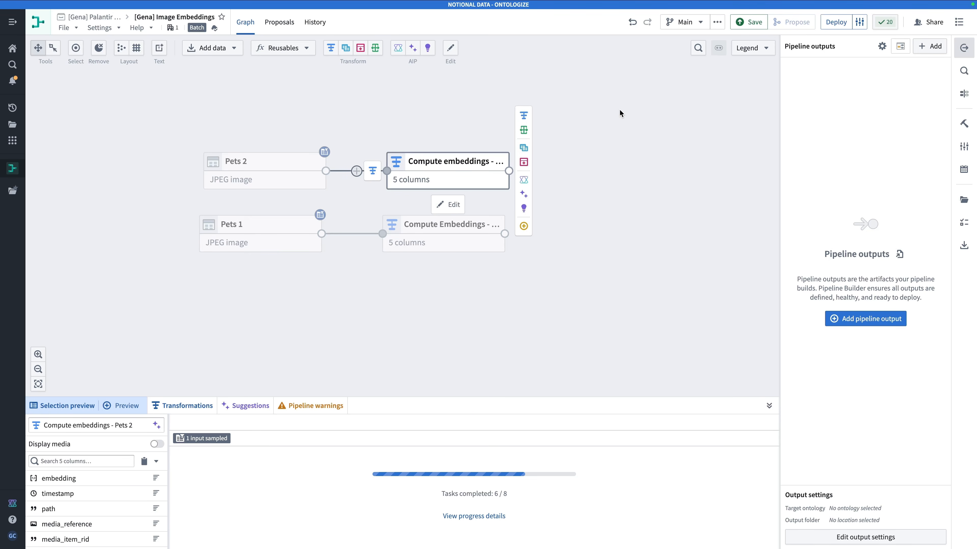
left_click(429, 230)
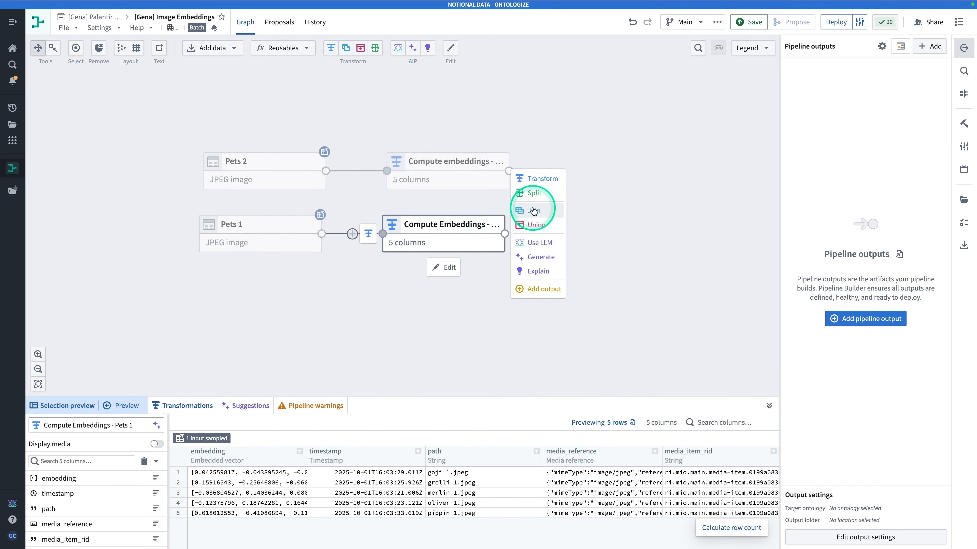
left_click(533, 211)
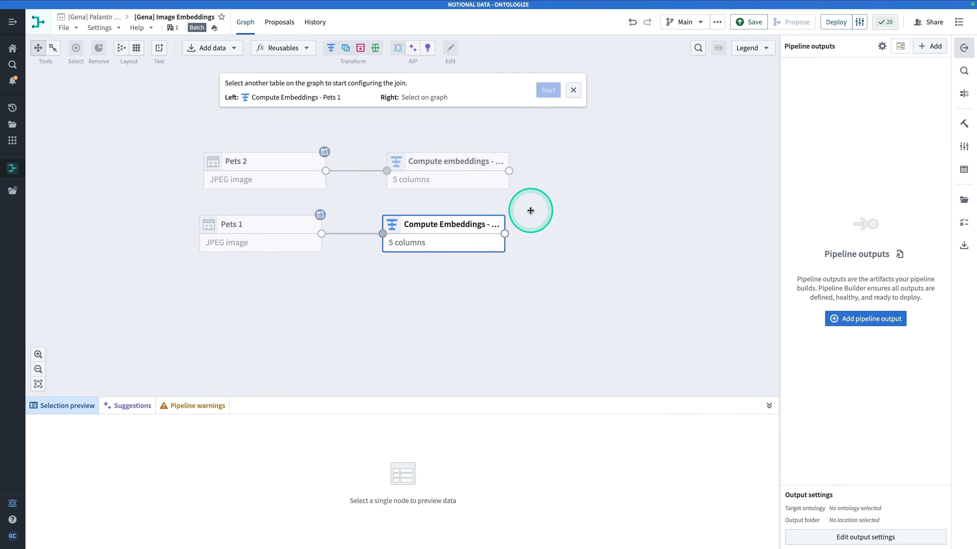
left_click(464, 177)
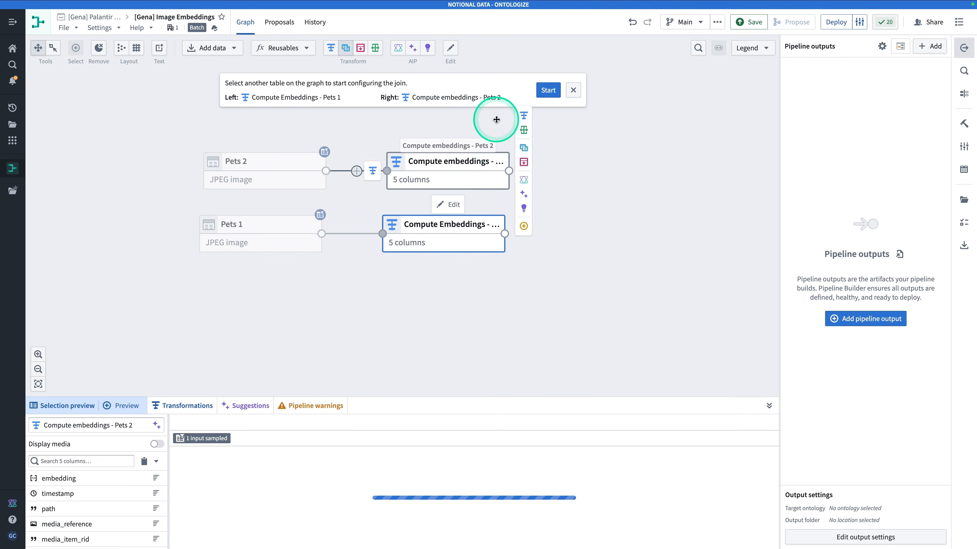
left_click(549, 91)
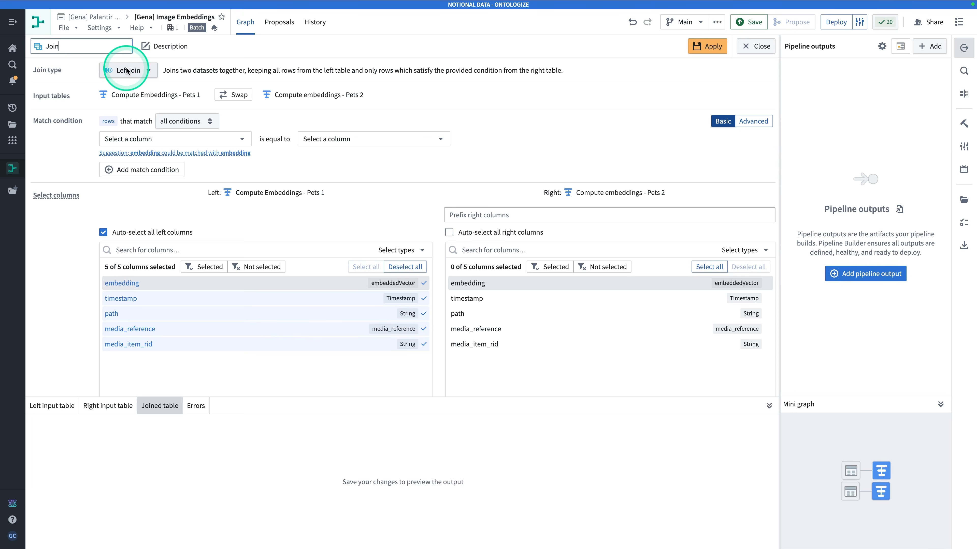
- Change the join type to KNN join and set K nearest to 1
left_click(118, 70)
scroll(109, 167, "down", 7)
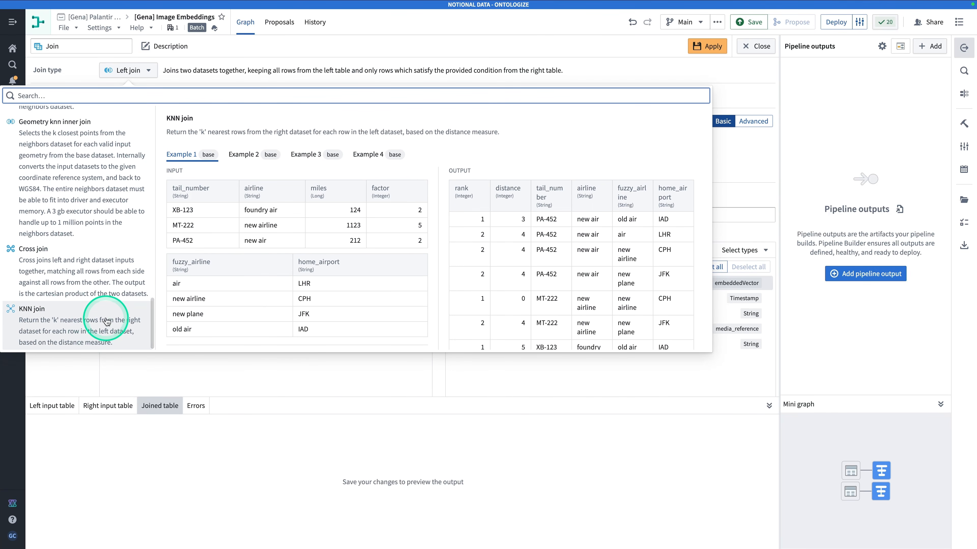
left_click(99, 328)
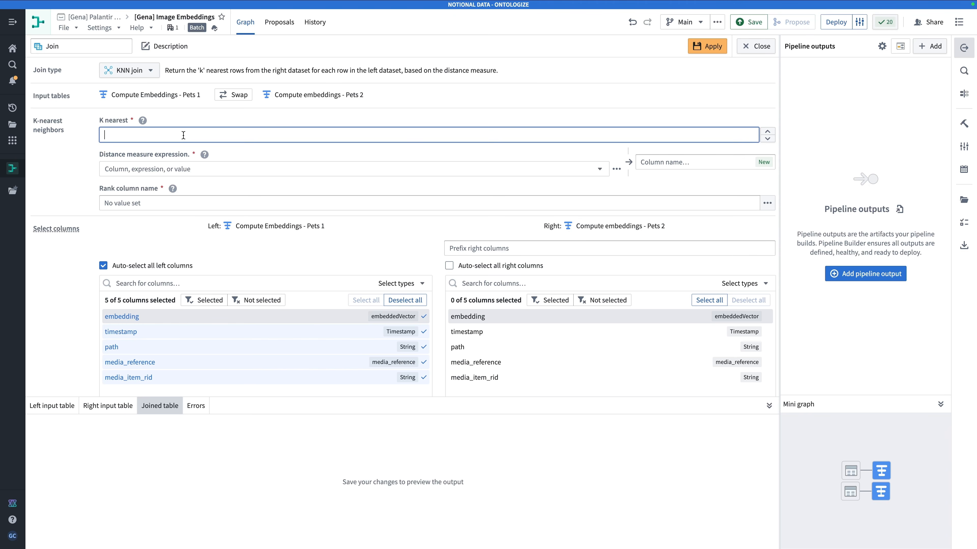
type("1")
- Use Similarity score as the distance measure, comparing the left table's embedding column with the right table's embedding column
left_click(189, 175)
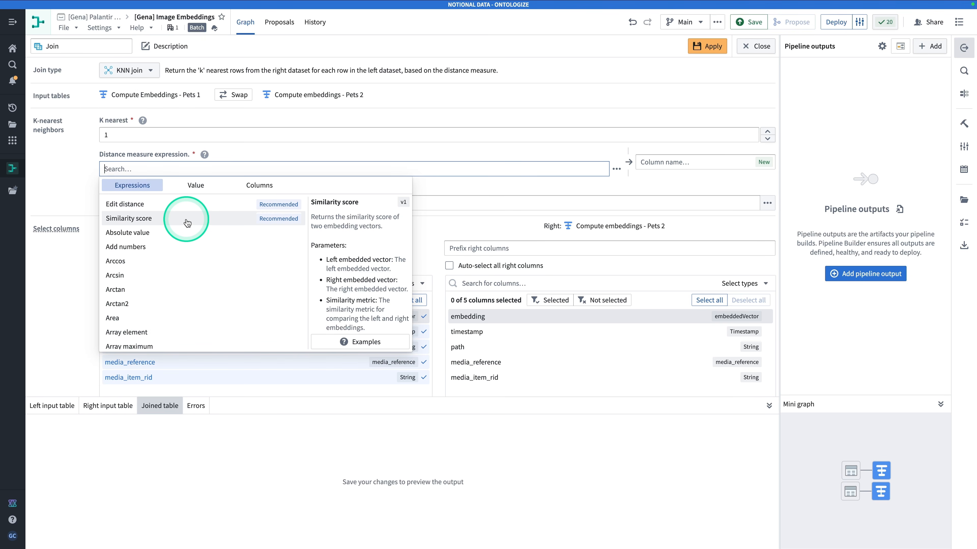
left_click(187, 222)
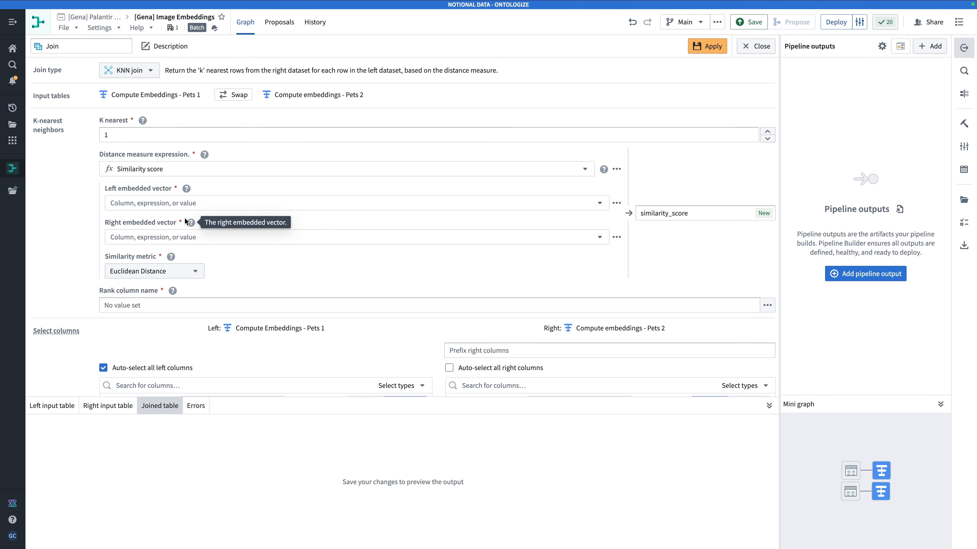
left_click(150, 201)
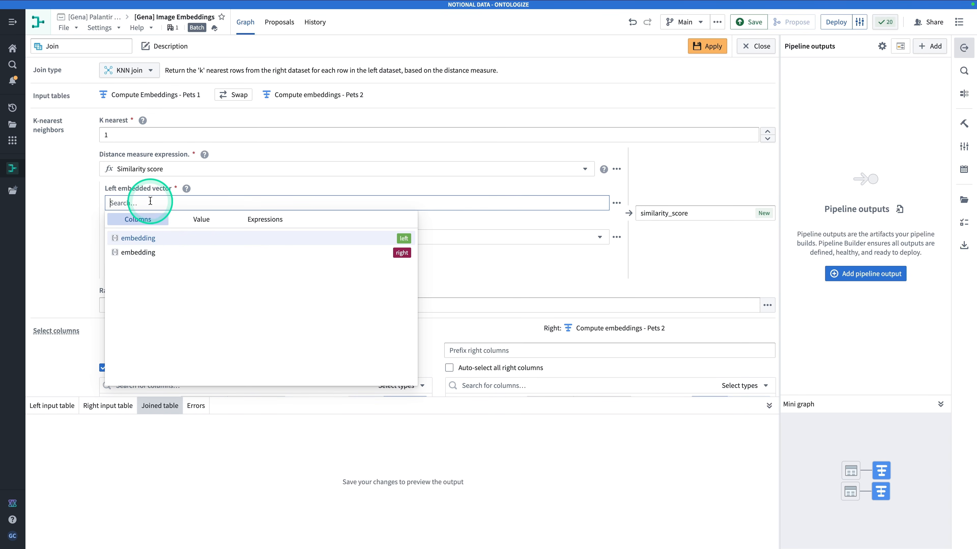
left_click(185, 241)
left_click(184, 238)
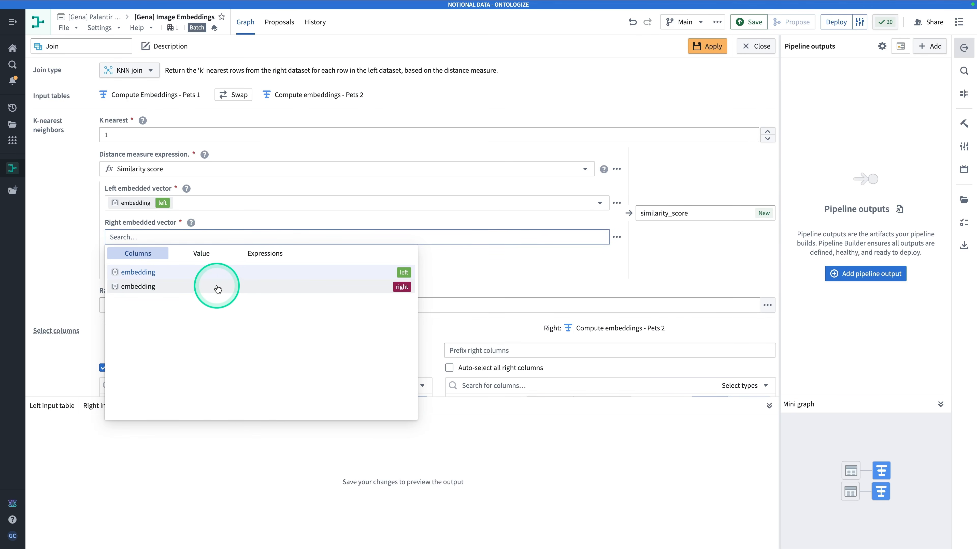
left_click(218, 287)
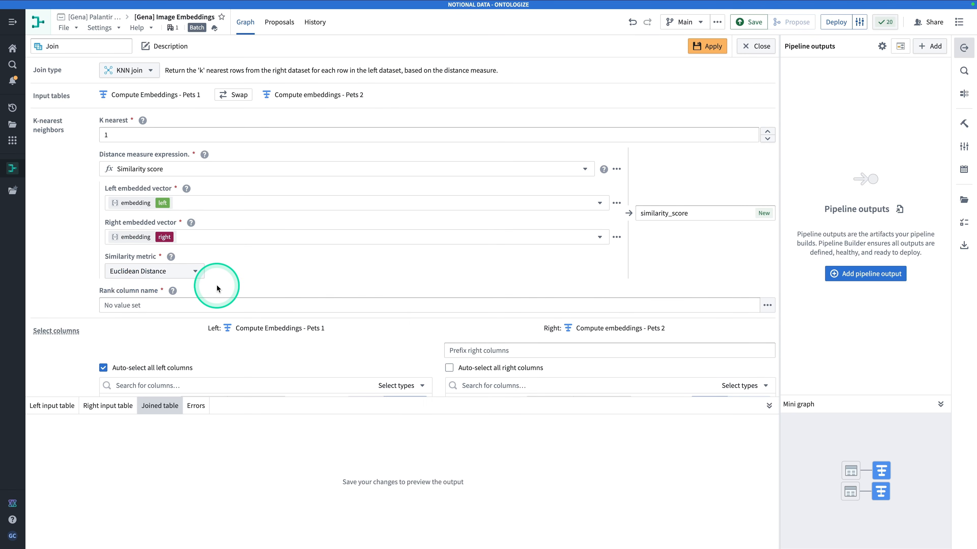
- Set the similarity metric to Cosine Distance and name the rank column "rank"
left_click(179, 273)
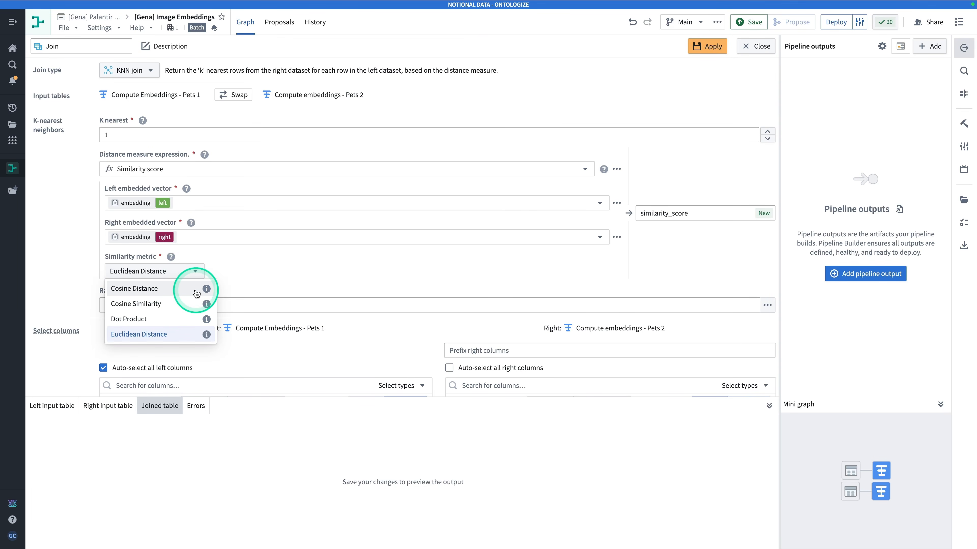
mouse_move(206, 292)
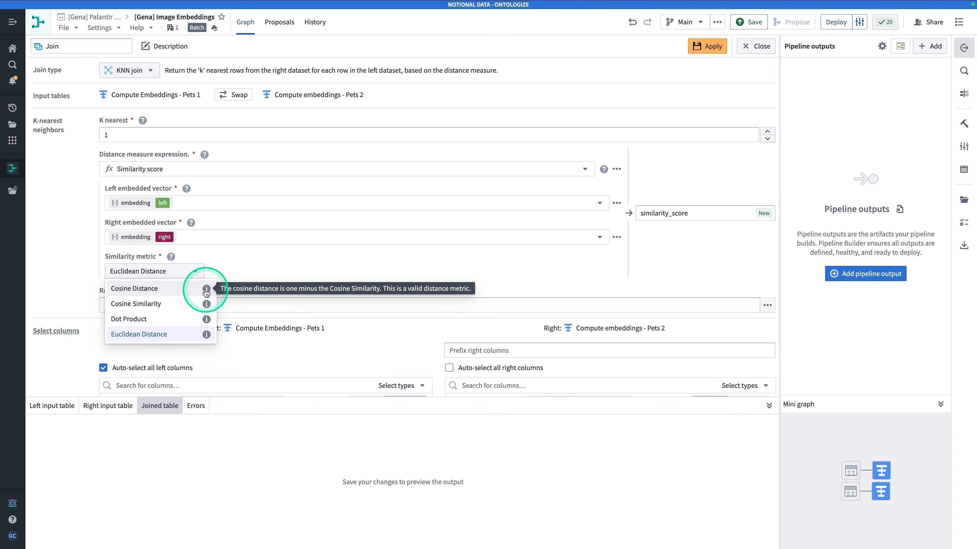
left_click(180, 289)
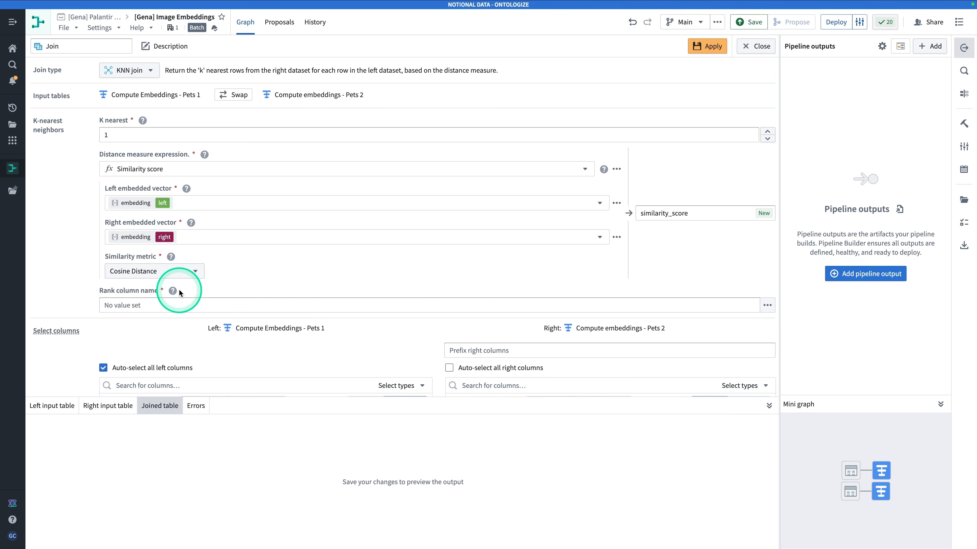
scroll(195, 274, "down", 1)
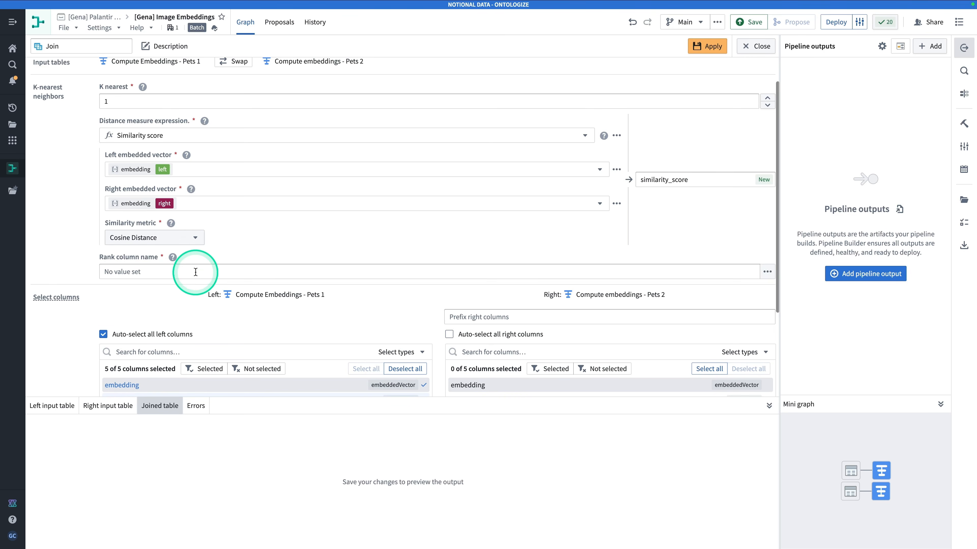
left_click(194, 271)
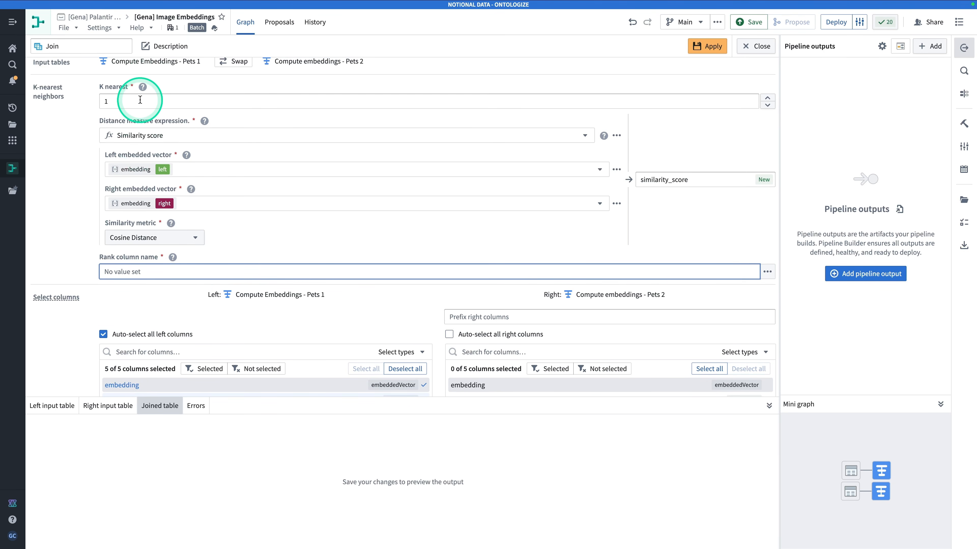
scroll(155, 190, "down", 1)
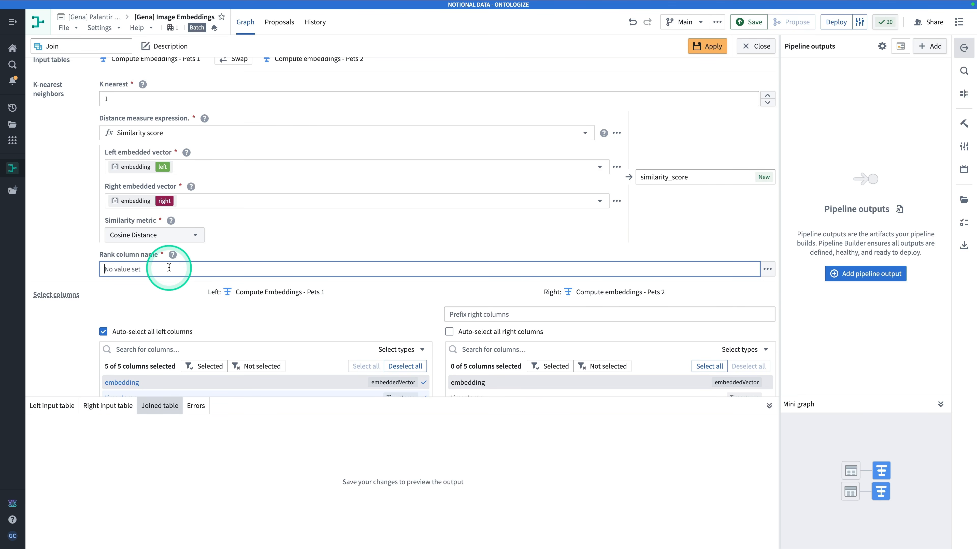
type("rank")
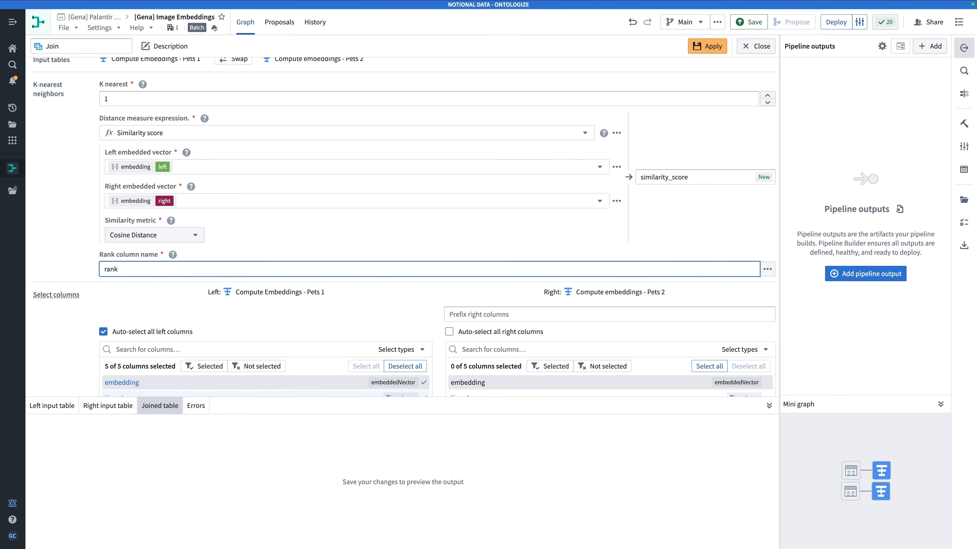
- Include the path and media_reference columns from the right table, Pets 2, in the join output
scroll(180, 270, "down", 2)
scroll(178, 269, "down", 3)
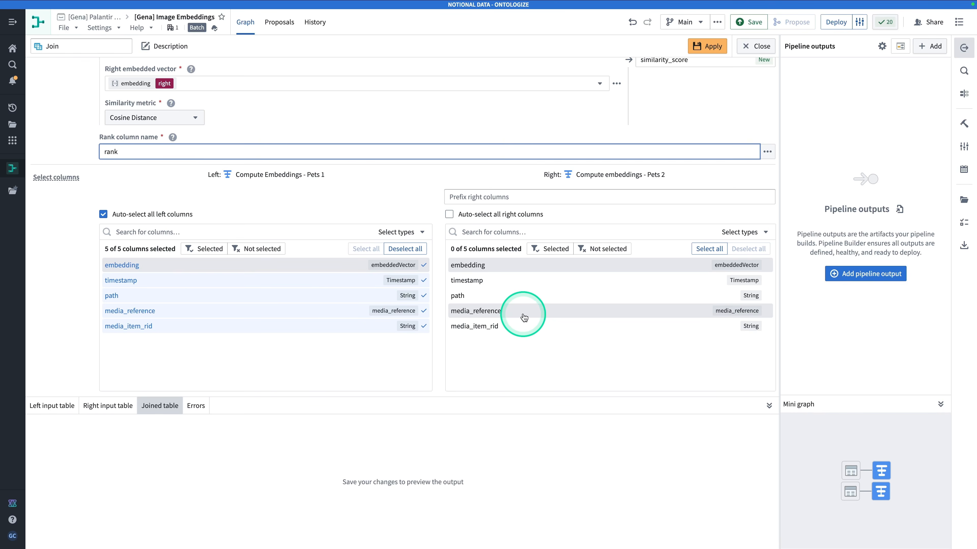
left_click(551, 288)
left_click(550, 298)
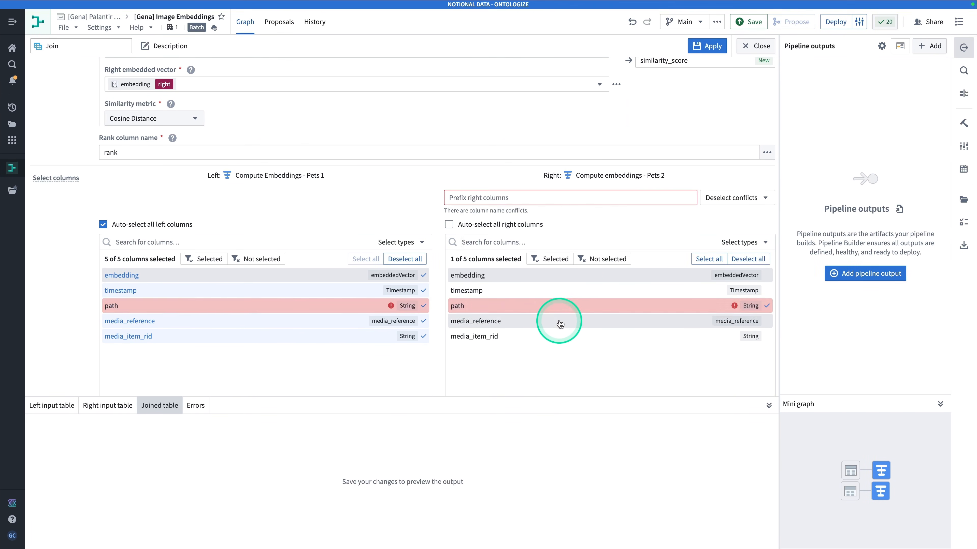
left_click(569, 305)
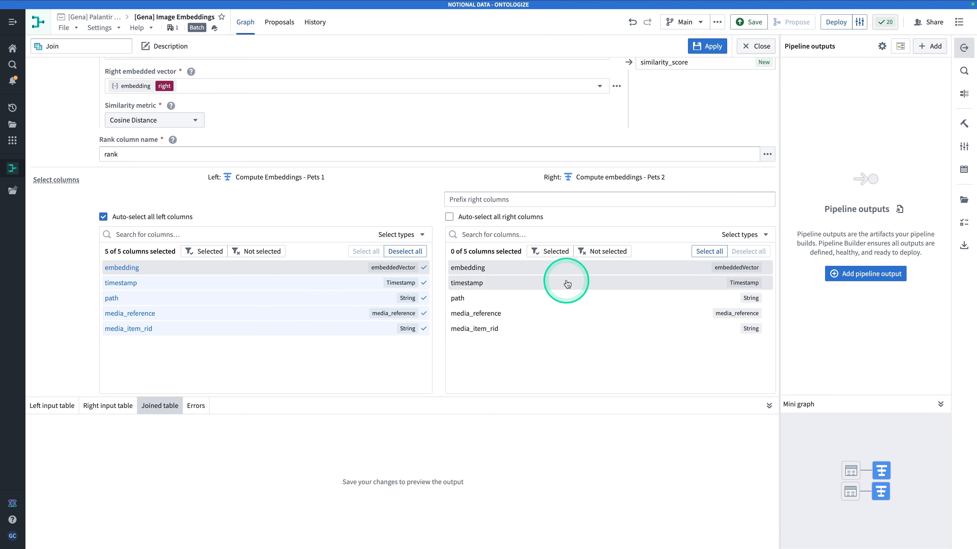
left_click(531, 298)
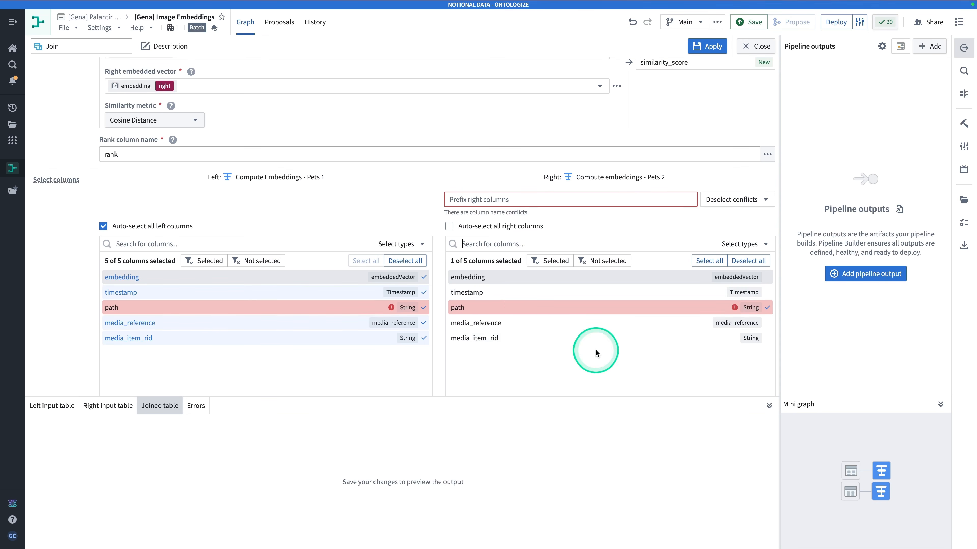
left_click(498, 323)
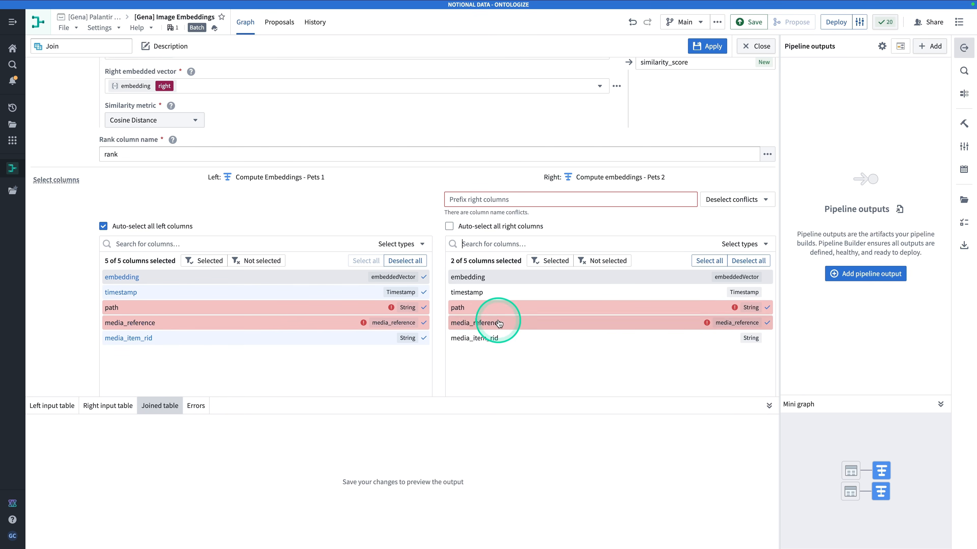
- Prefix the join's right-table columns with "pets2_"
left_click(645, 196)
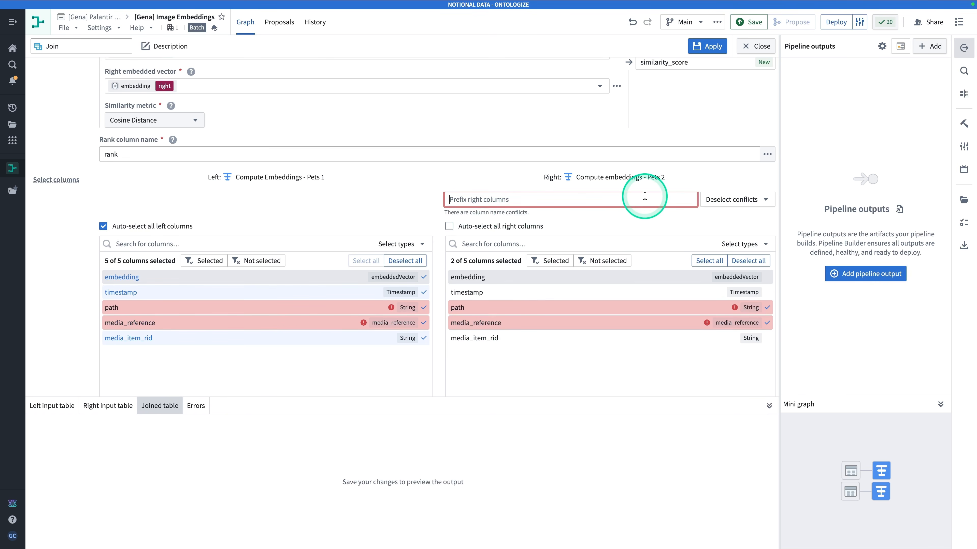
type("pets2")
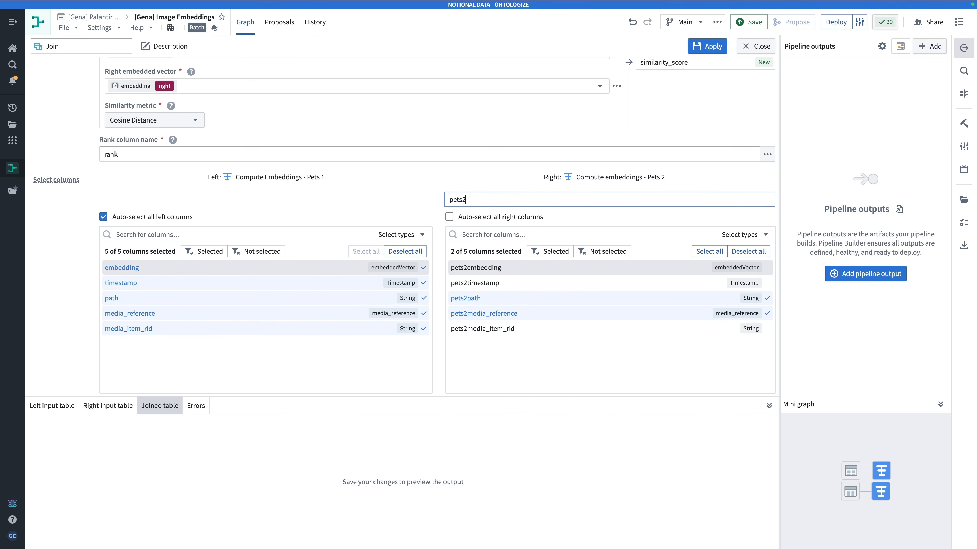
type("_")
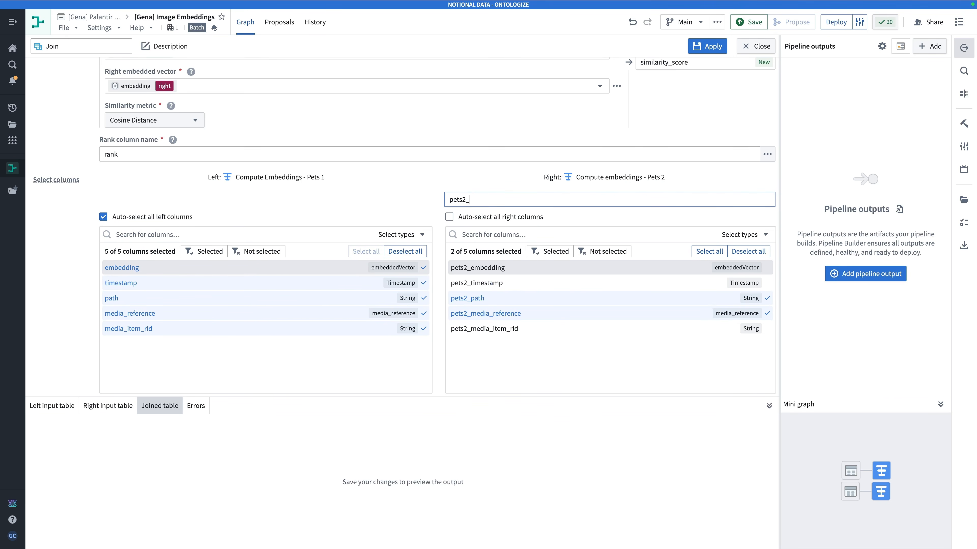
- Apply the join configuration, check the joined table's columns in the preview, and return to the pipeline graph
left_click(708, 45)
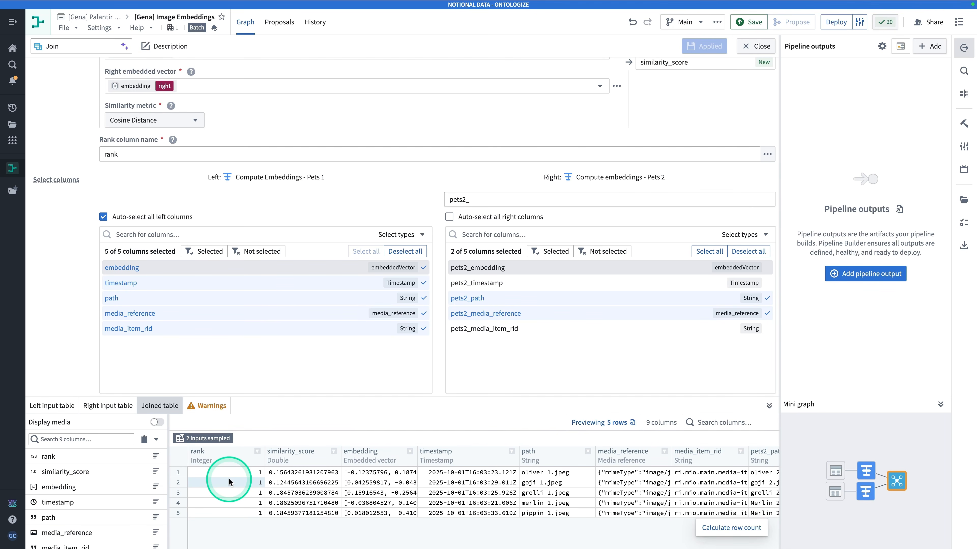
scroll(250, 481, "right", 3)
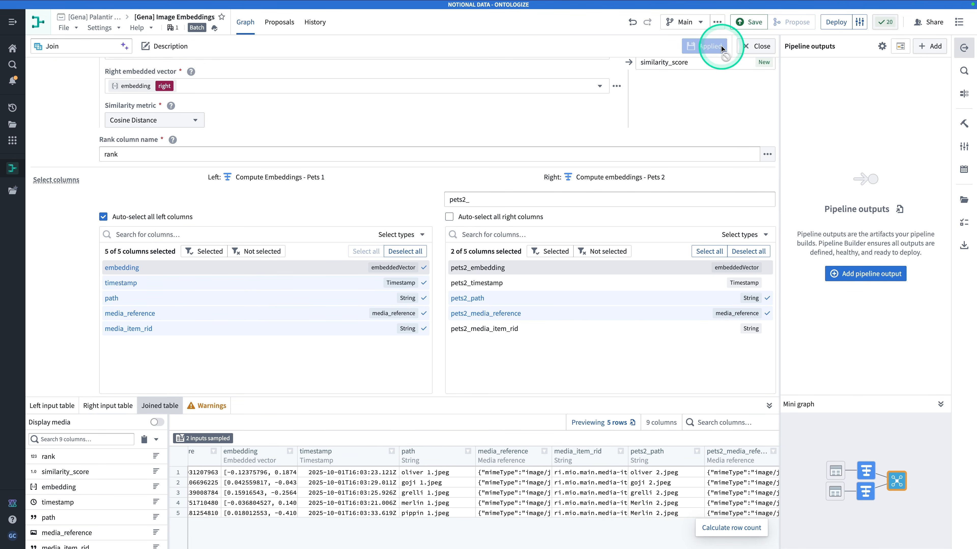
left_click(755, 46)
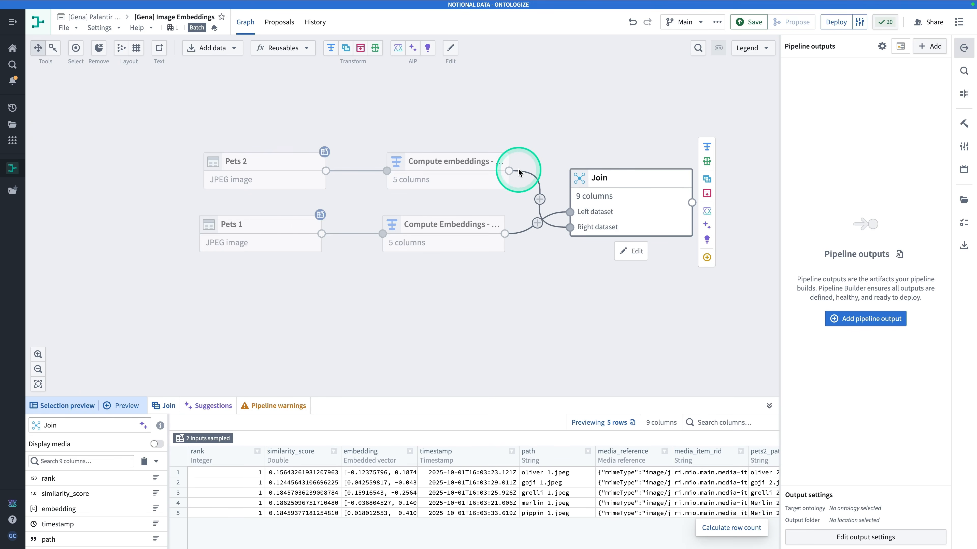
- Compare pippin 1.jpeg from Pets 1 with pippin 2.jpeg and Merlin 2.jpeg from Pets 2, and examine the Join node's matched rows
left_click(261, 236)
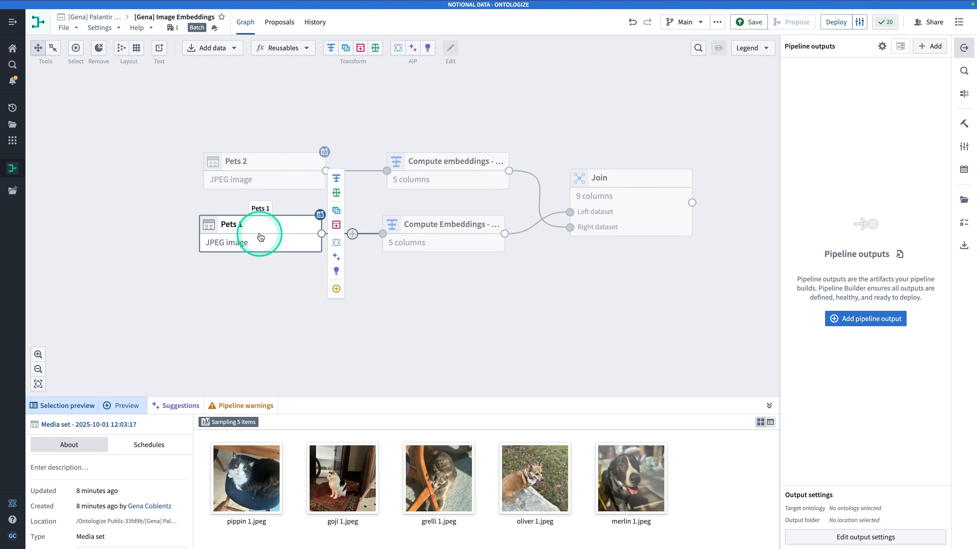
left_click(247, 472)
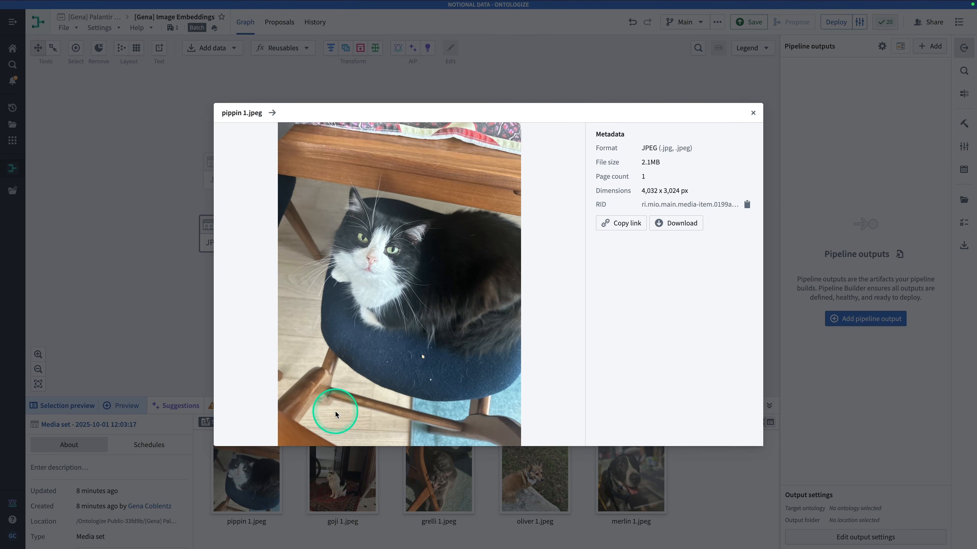
left_click(355, 479)
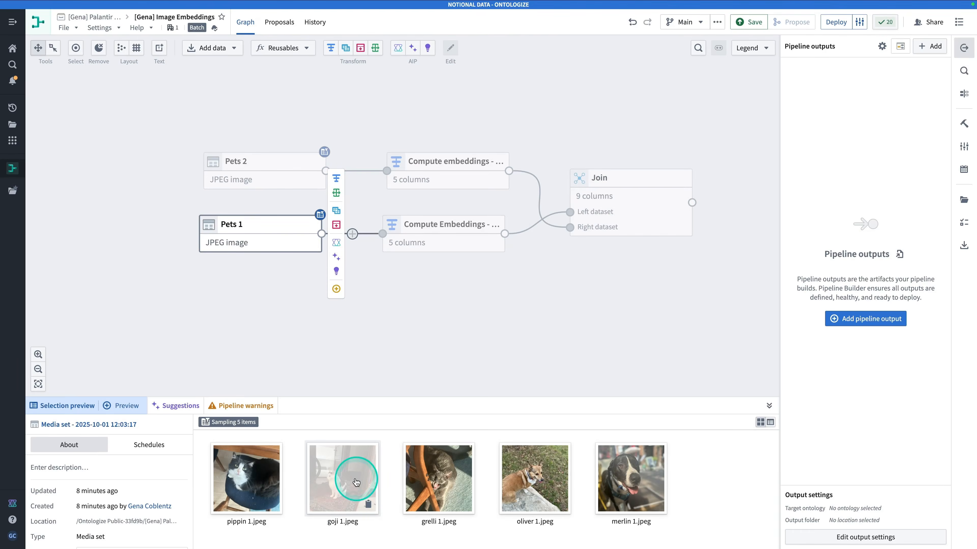
left_click(260, 161)
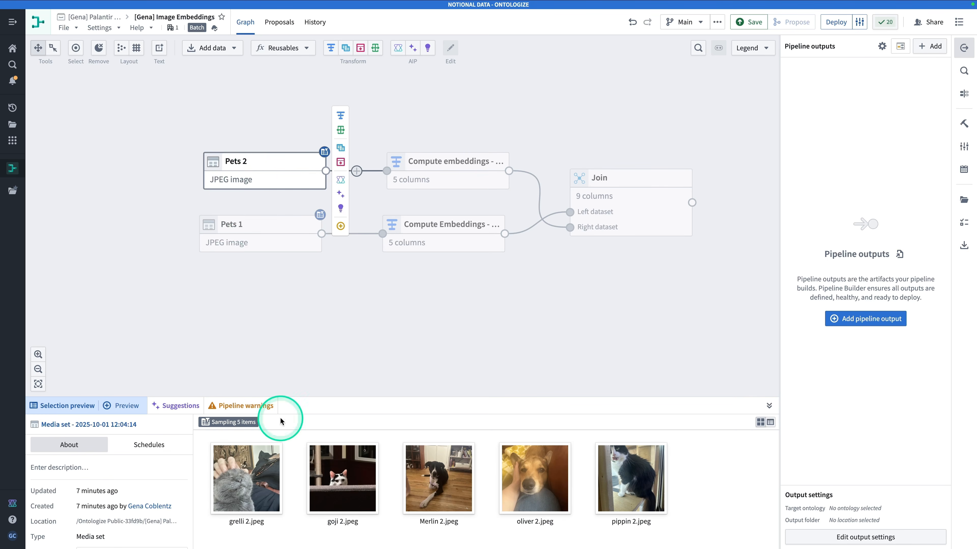
left_click(641, 482)
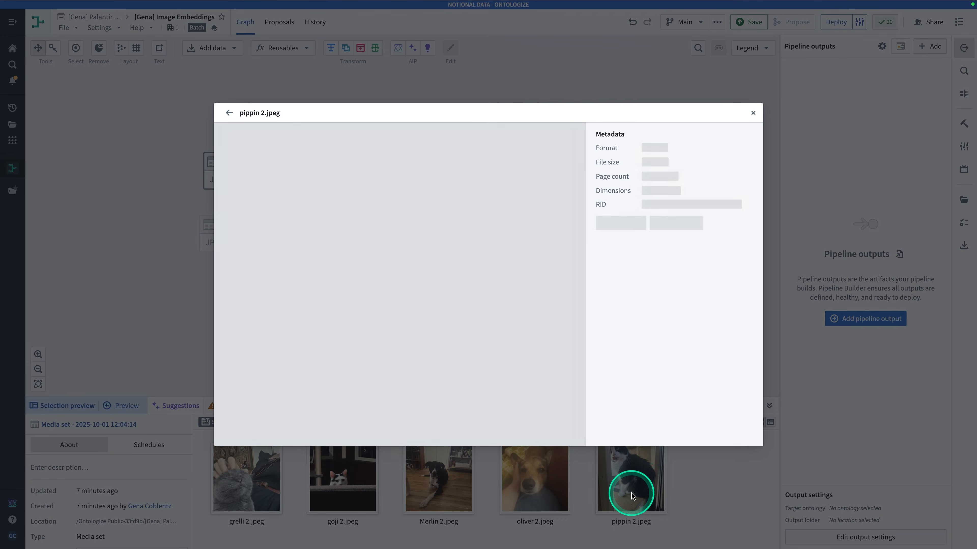
left_click(648, 483)
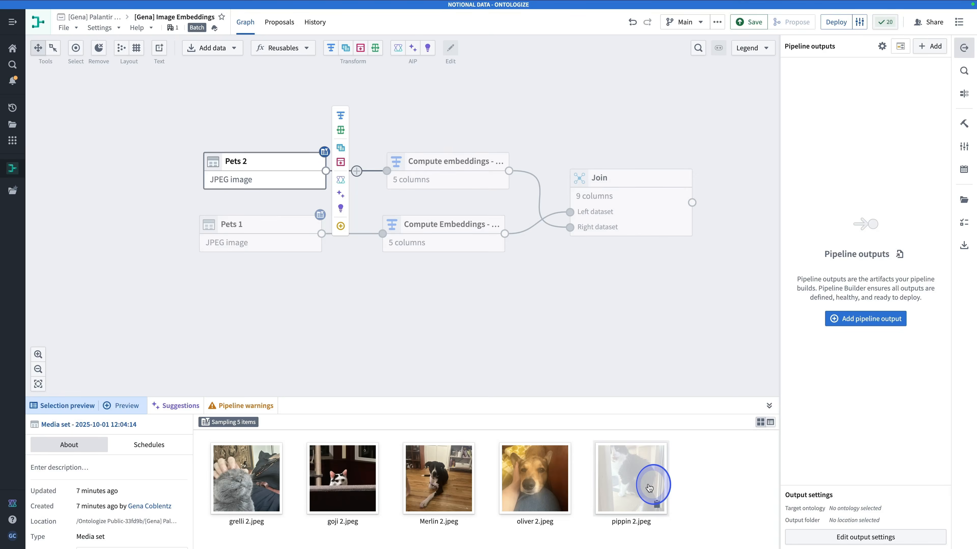
left_click(440, 498)
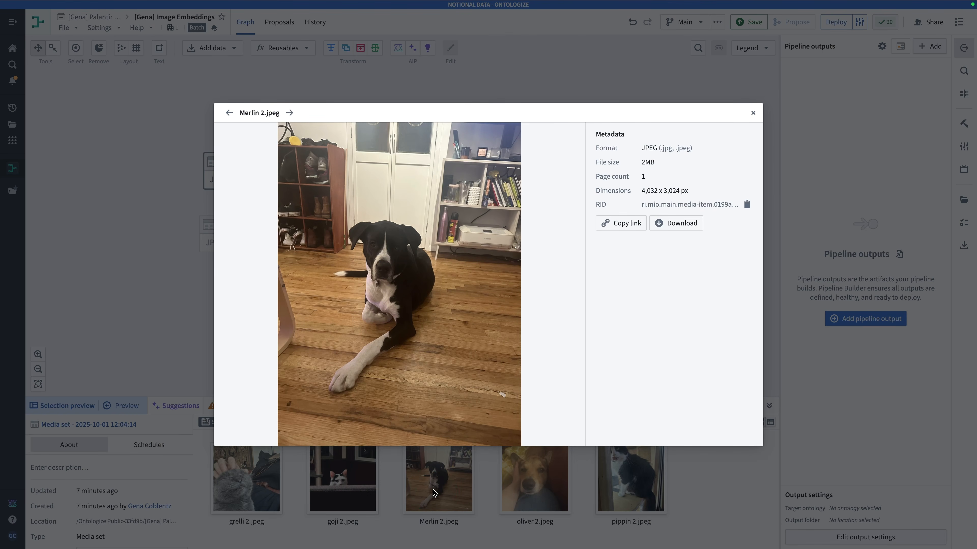
left_click(434, 493)
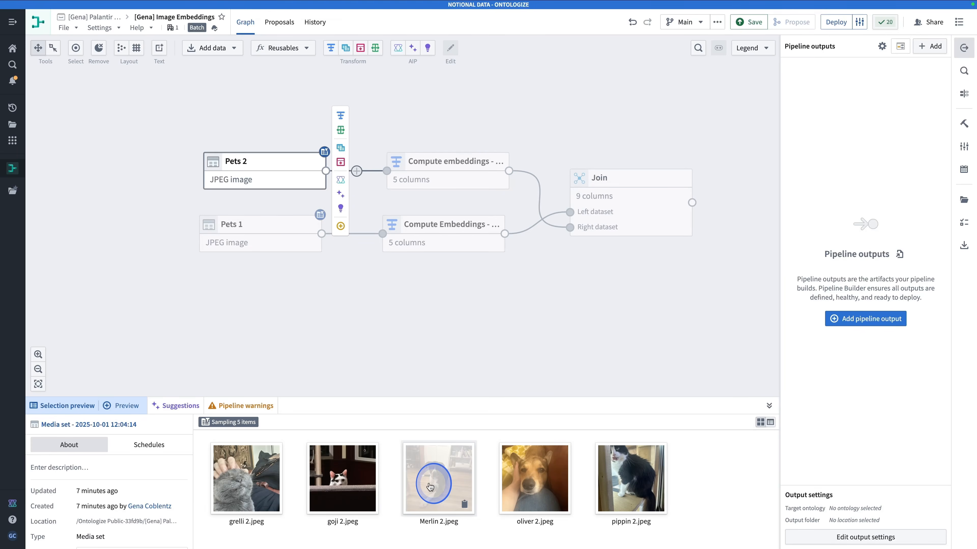
left_click(629, 223)
left_click(670, 207)
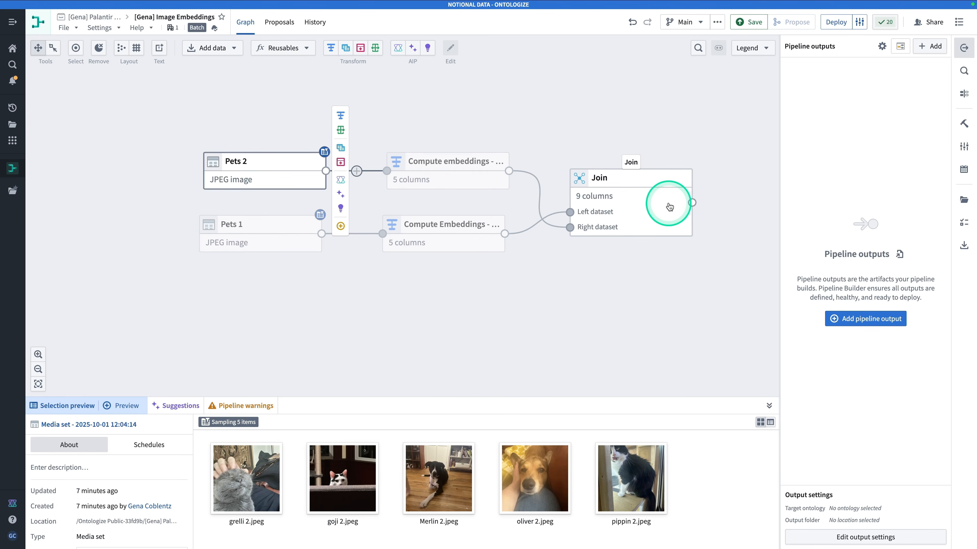
left_click(668, 204)
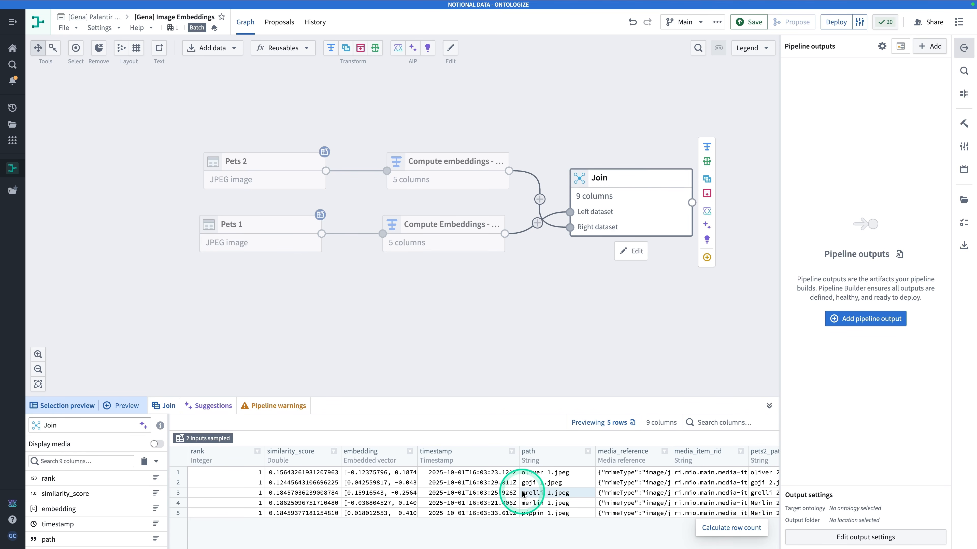
- Add a new dataset output to the Join node and name it "Animals with Matches", prefixed with the owner's first name in square brackets
left_click_drag(647, 356, 530, 353)
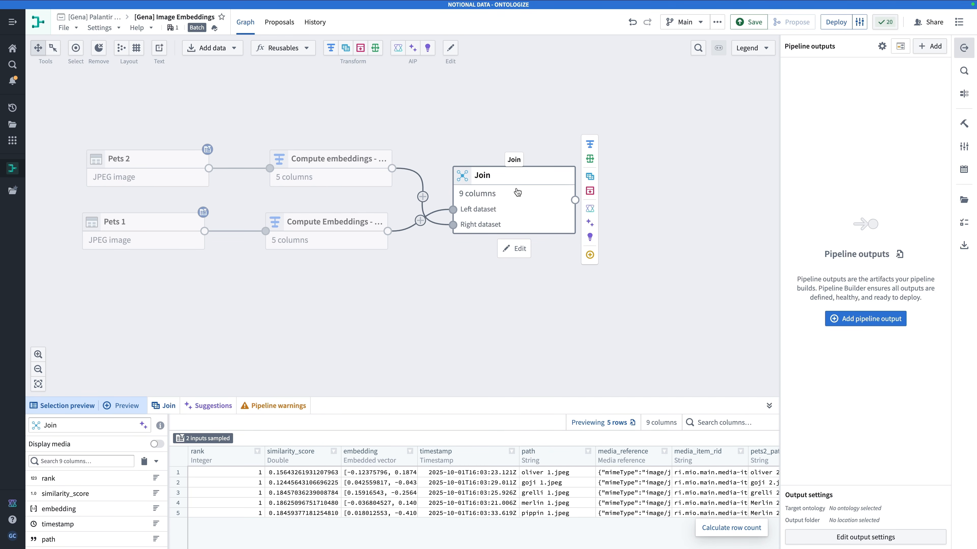
left_click(591, 254)
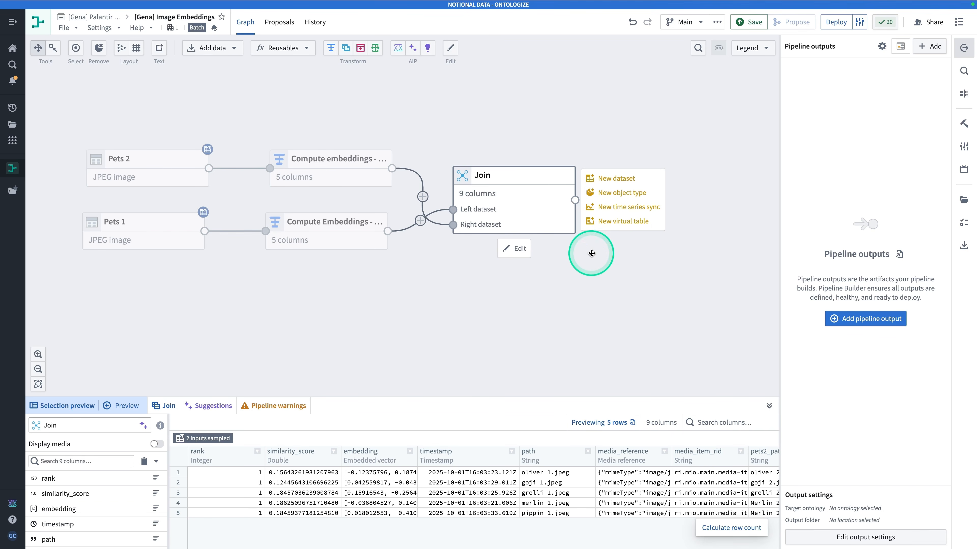
left_click(599, 178)
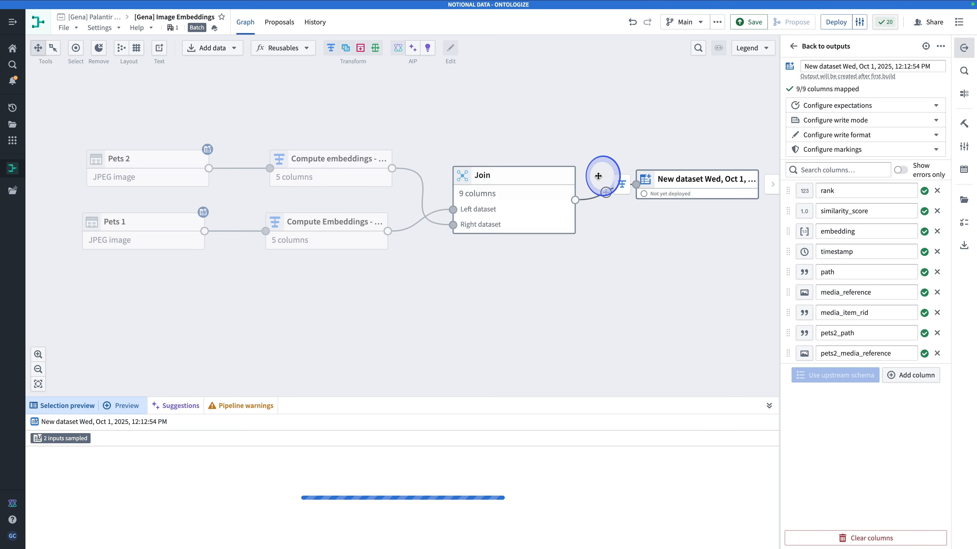
left_click(851, 63)
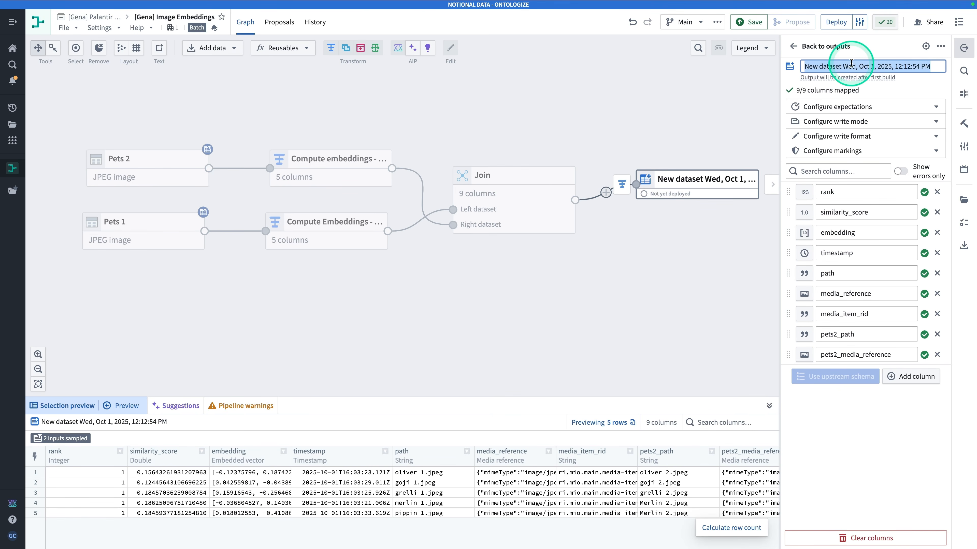
type("[Gena] Animals with Matches")
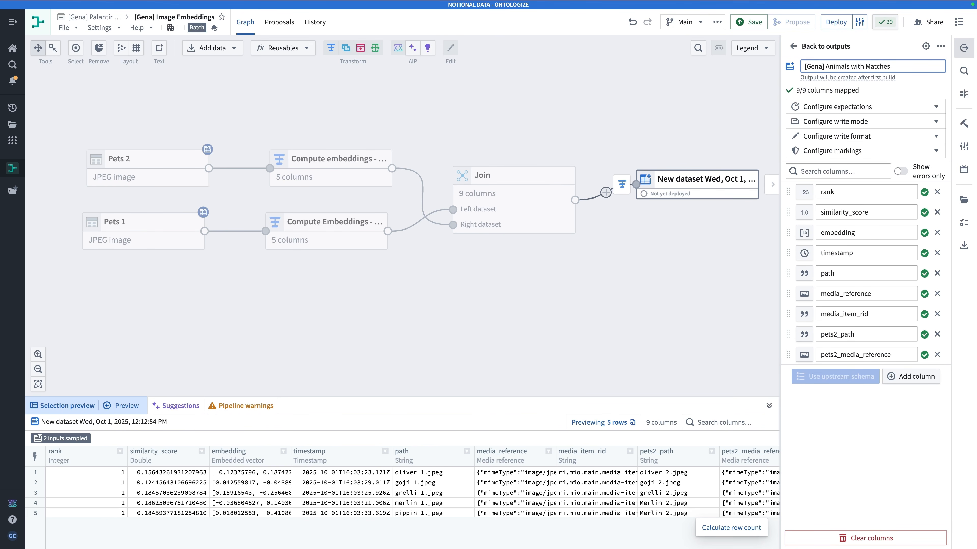
- Save the pipeline and deploy it with the Animals with Matches dataset selected as the output to build
left_click(740, 20)
left_click(830, 23)
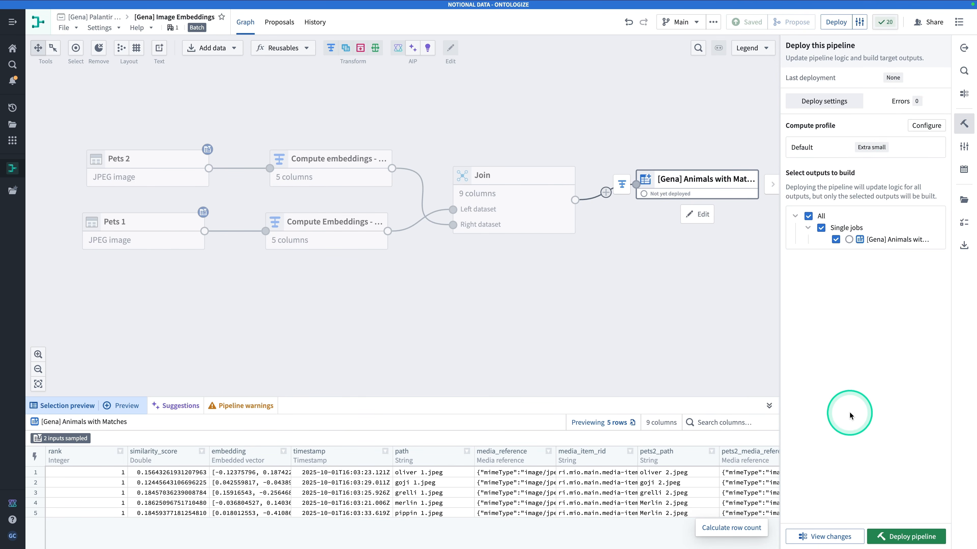
left_click(886, 538)
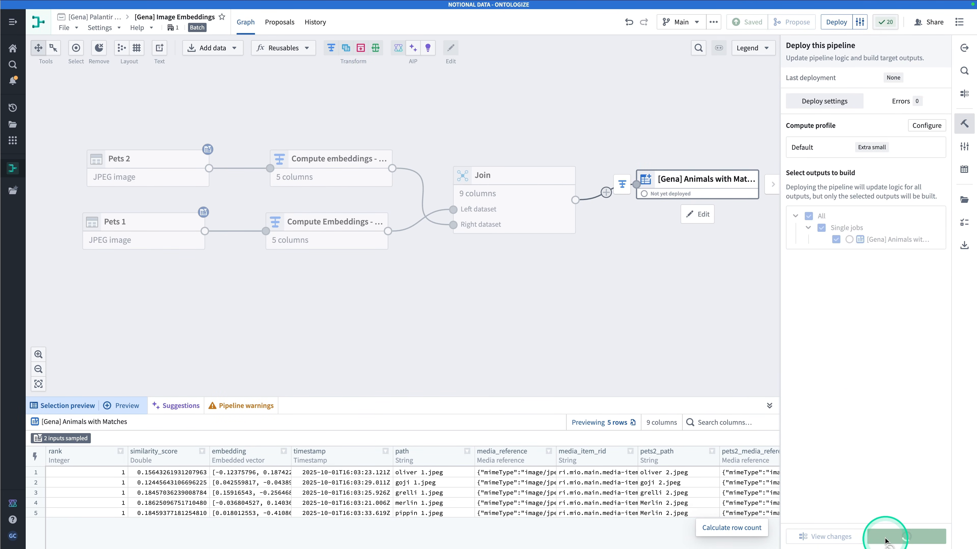